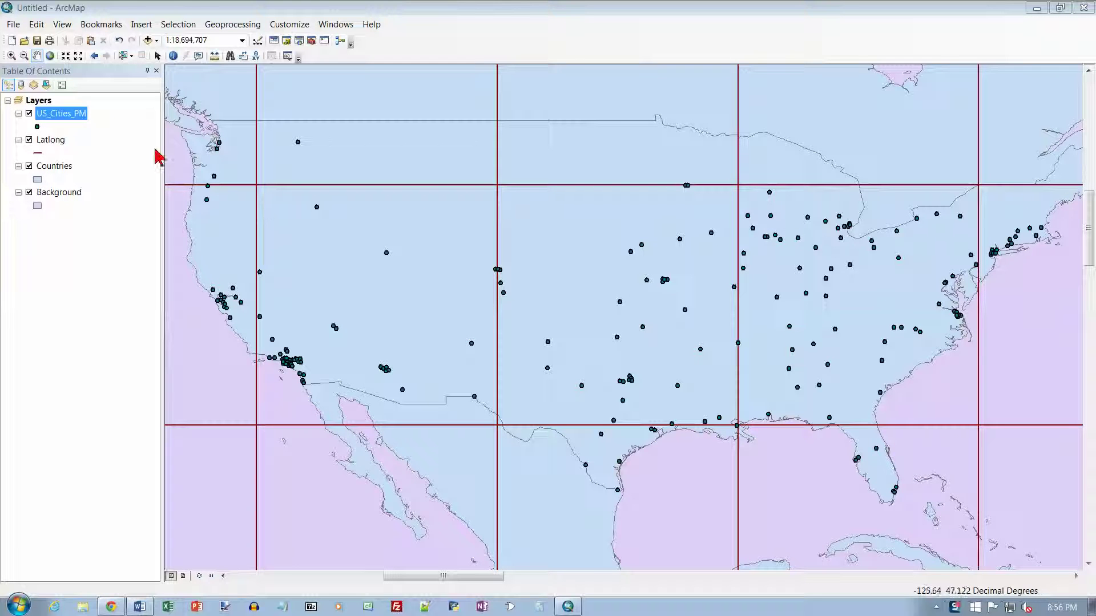
Open ex04c.mxd from GTKArcGIS\Chapter04 without saving the untitled map.
{"action": "left_click", "coordinate": [14, 25]}
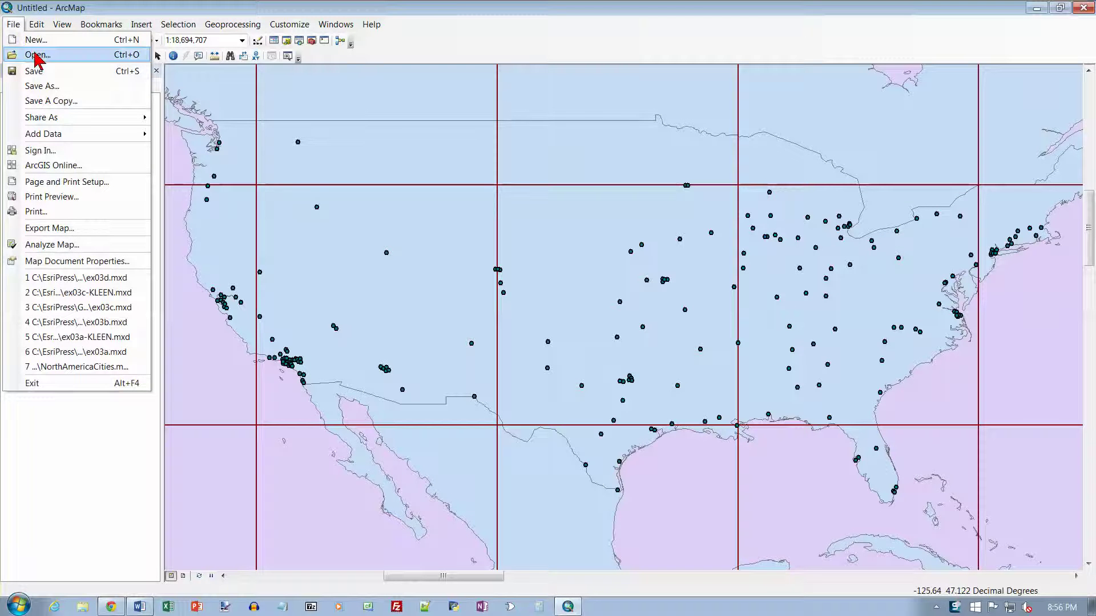
{"action": "left_click", "coordinate": [36, 56]}
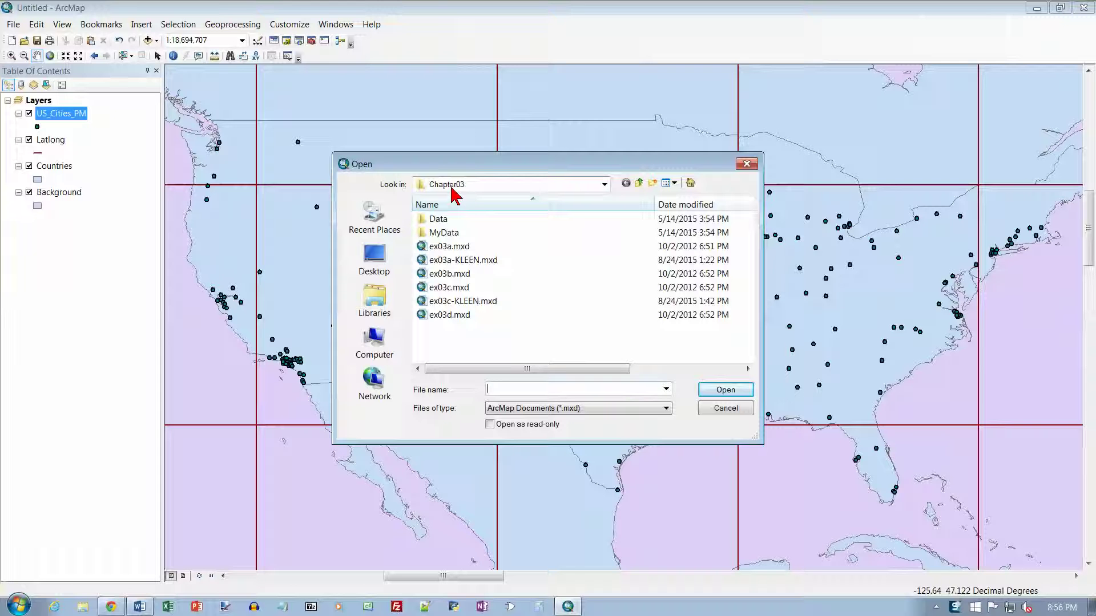
{"action": "left_click", "coordinate": [639, 183]}
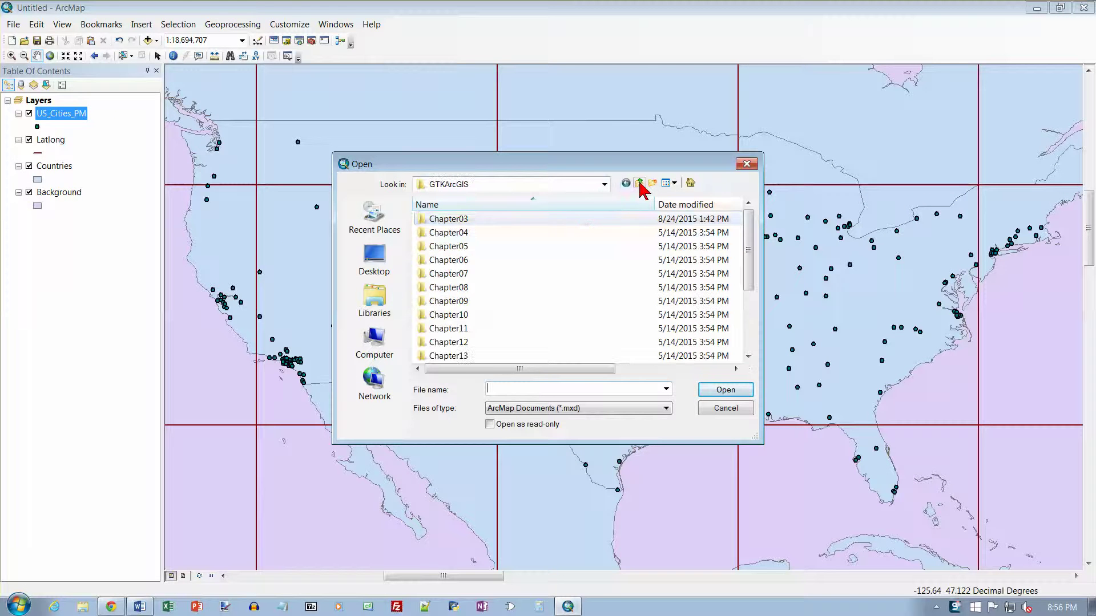
{"action": "double_click", "coordinate": [457, 233]}
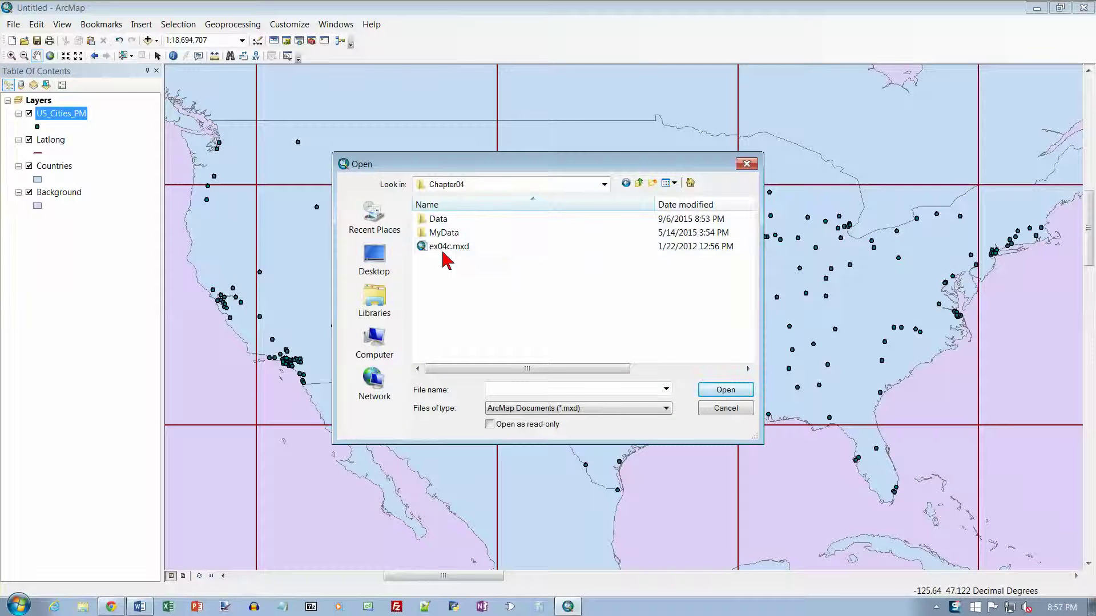
{"action": "left_click", "coordinate": [445, 249]}
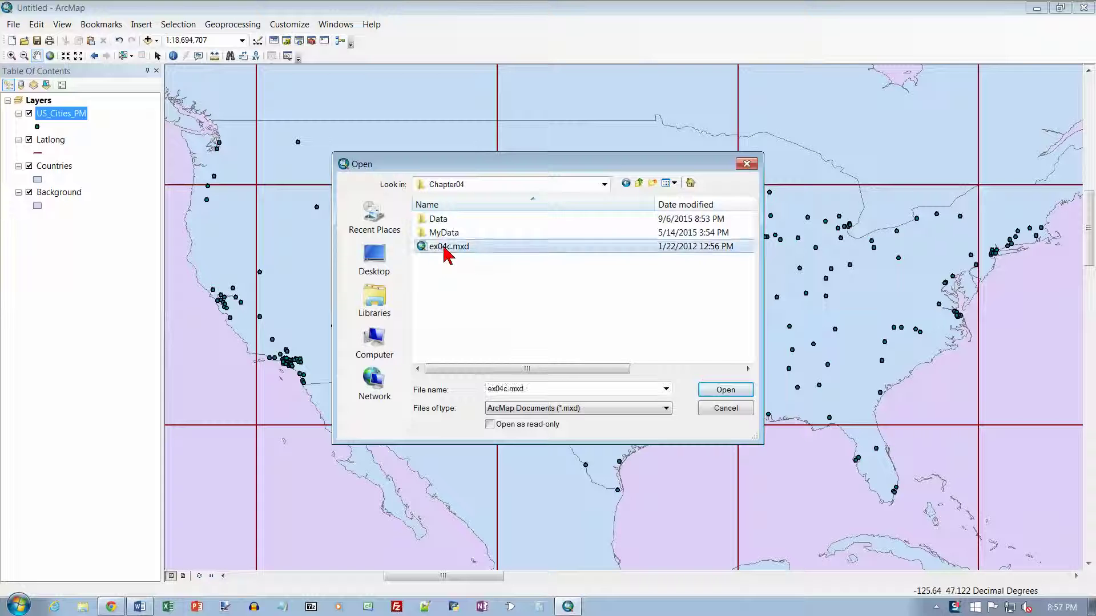
{"action": "left_click", "coordinate": [720, 392]}
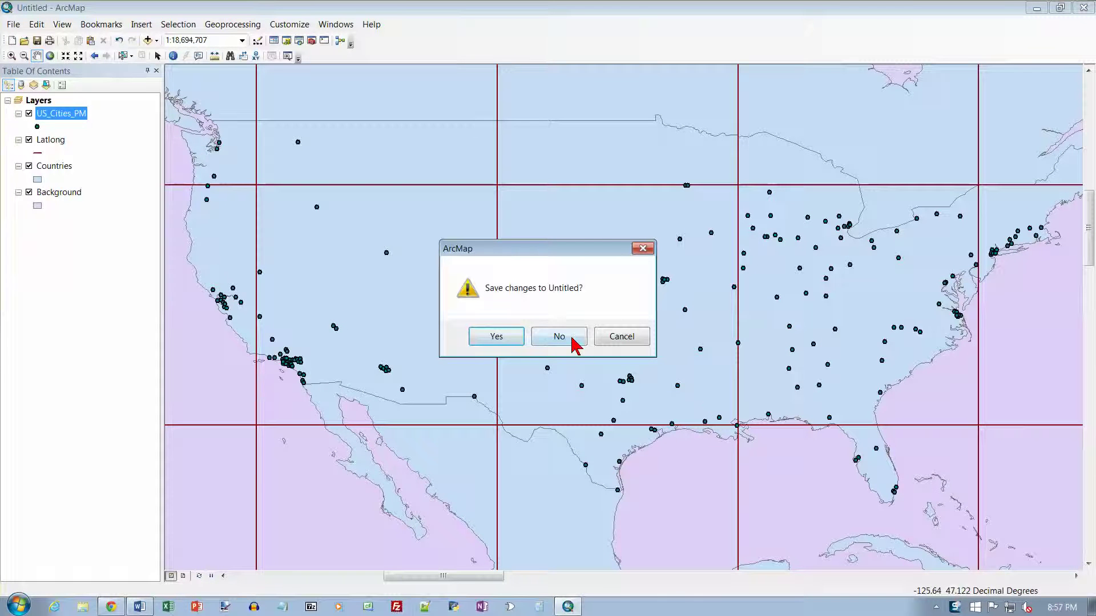
{"action": "left_click", "coordinate": [573, 339]}
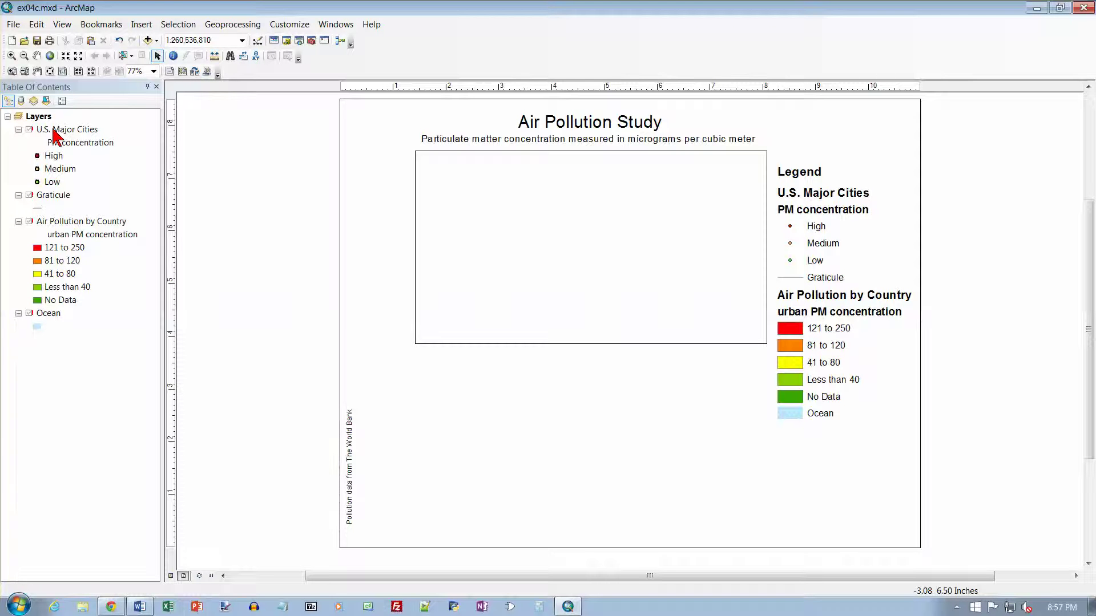
Show the context menu of the U.S. Major Cities layer in the Table of Contents.
{"action": "right_click", "coordinate": [53, 130]}
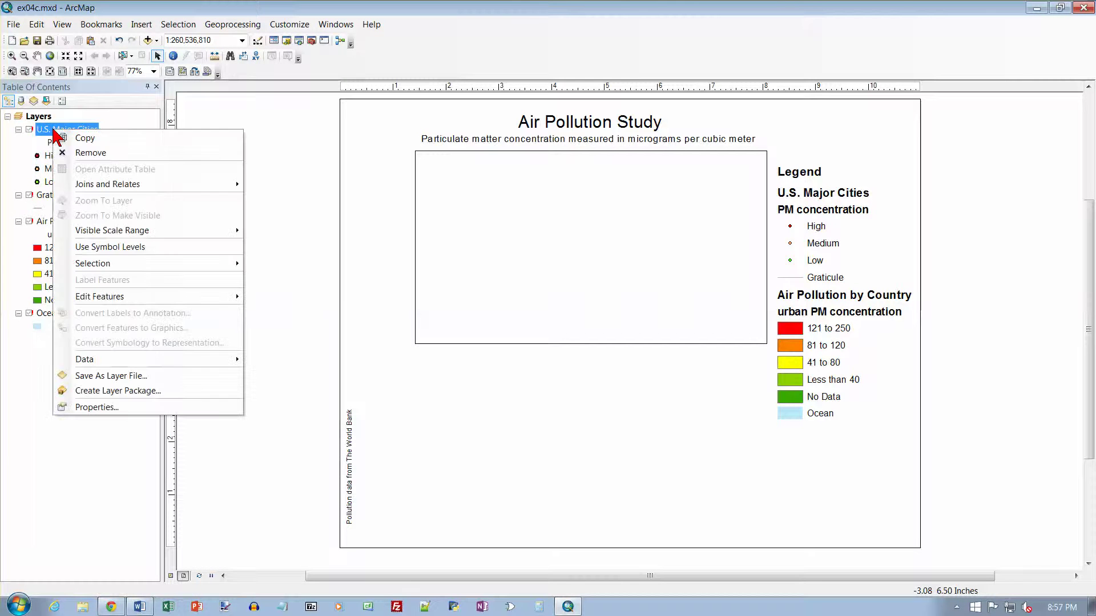
Set the U.S. Major Cities layer's data source to Chapter04\Data\US_Cities_PM.shp.
{"action": "left_click", "coordinate": [107, 409]}
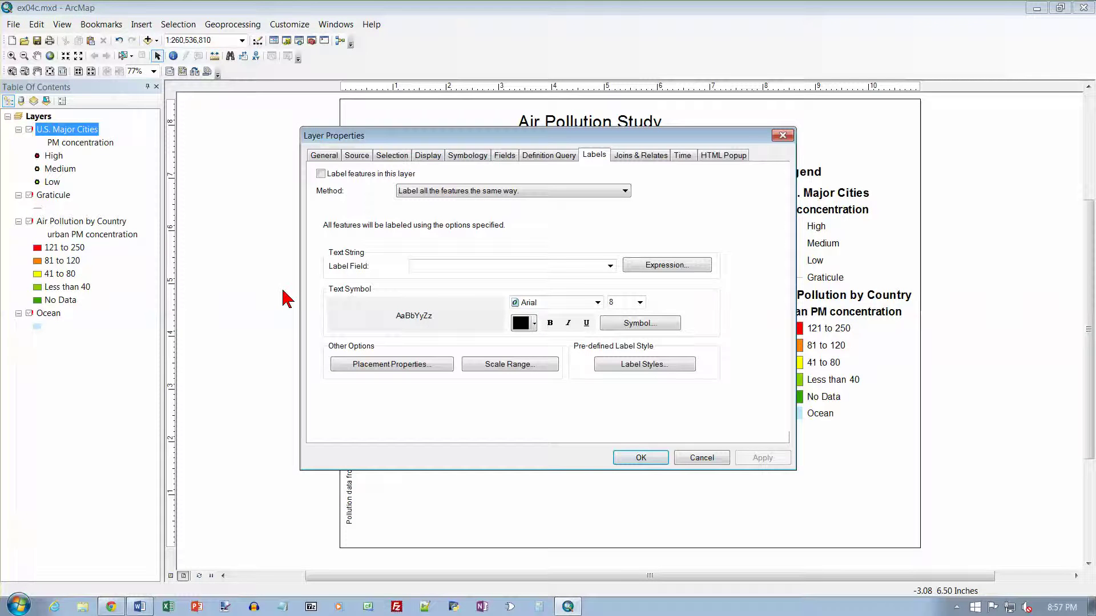
{"action": "left_click", "coordinate": [357, 155]}
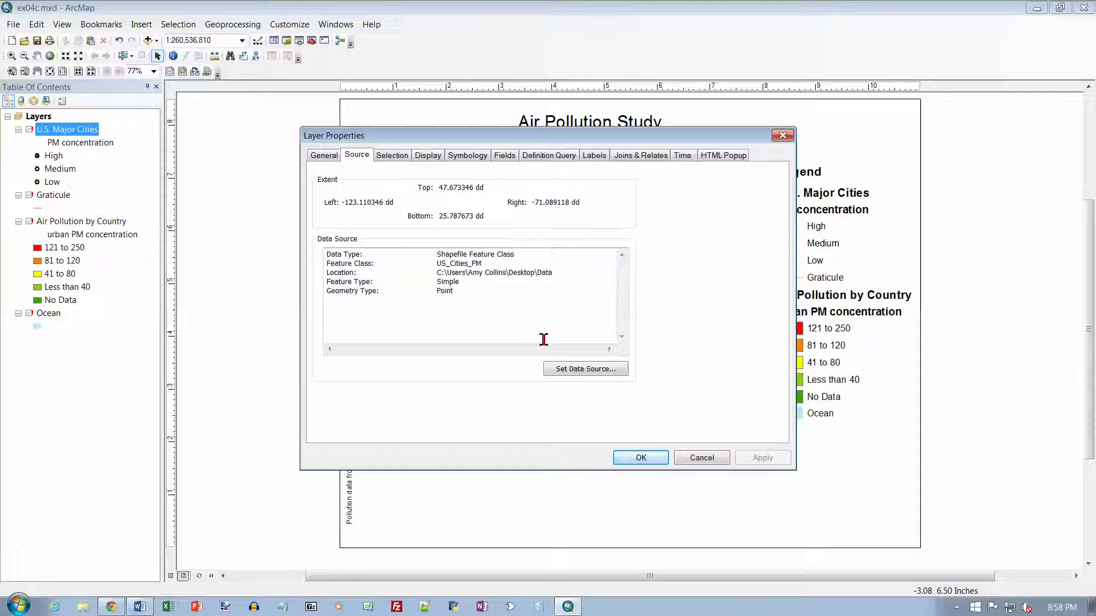
{"action": "left_click", "coordinate": [580, 370]}
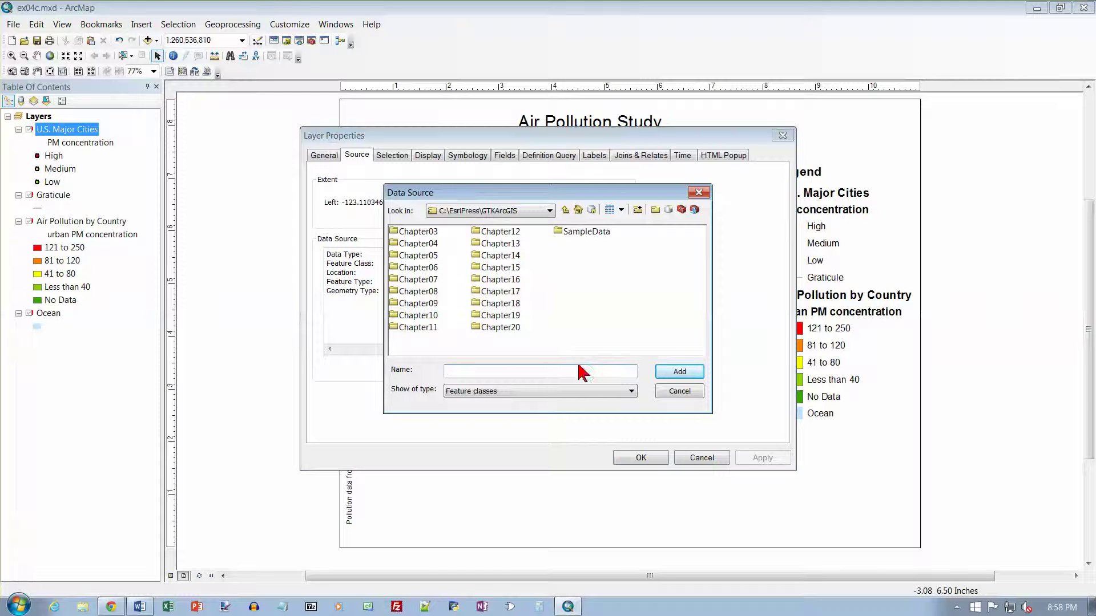
{"action": "double_click", "coordinate": [425, 246]}
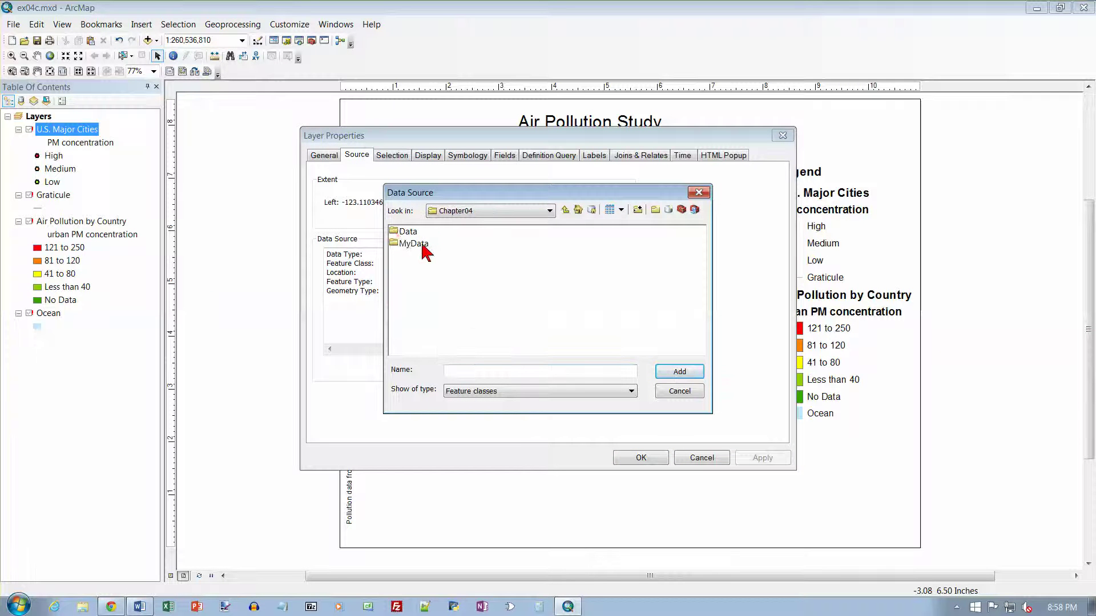
{"action": "double_click", "coordinate": [399, 233]}
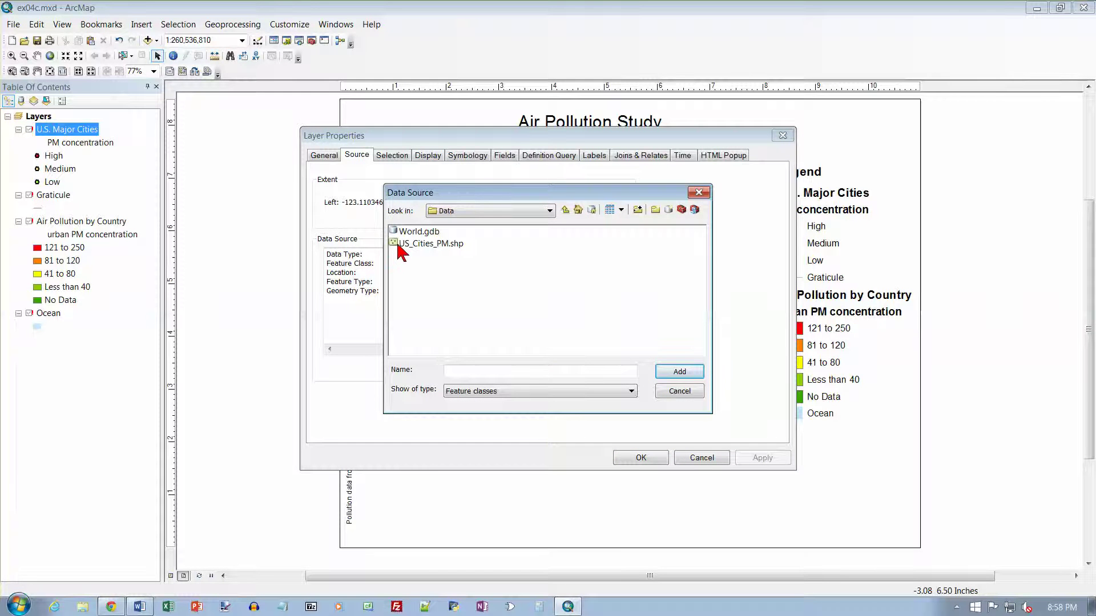
{"action": "left_click", "coordinate": [431, 245]}
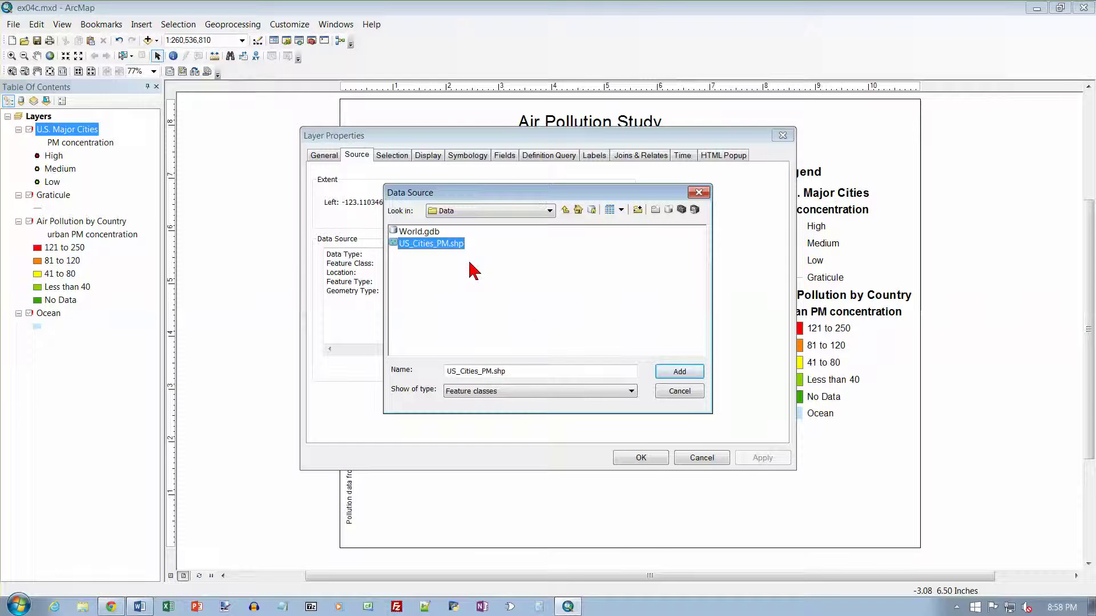
{"action": "left_click", "coordinate": [678, 372]}
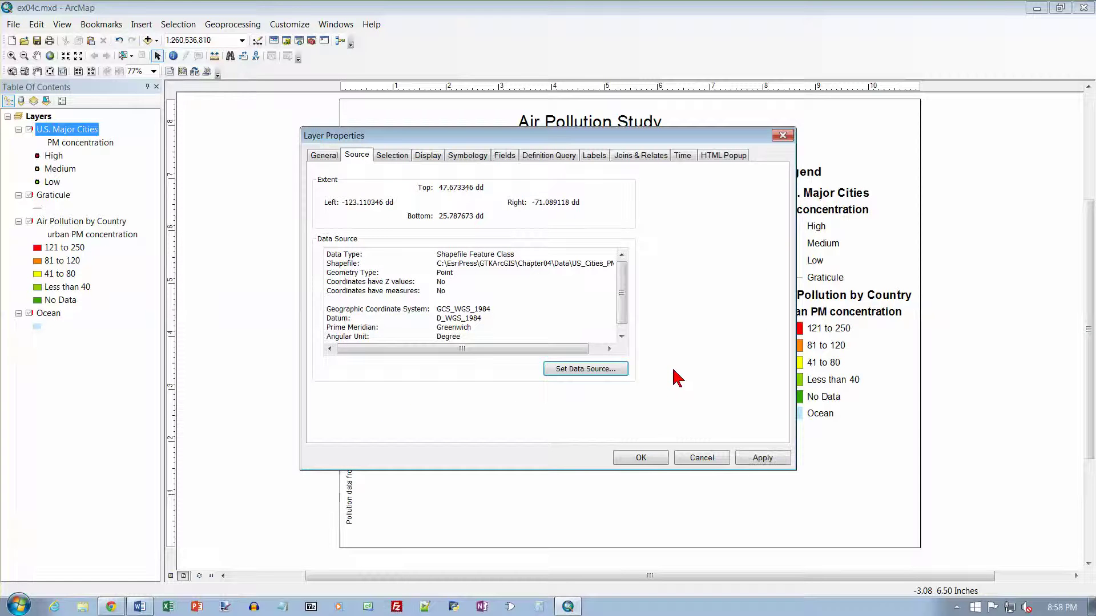
{"action": "left_click", "coordinate": [651, 458]}
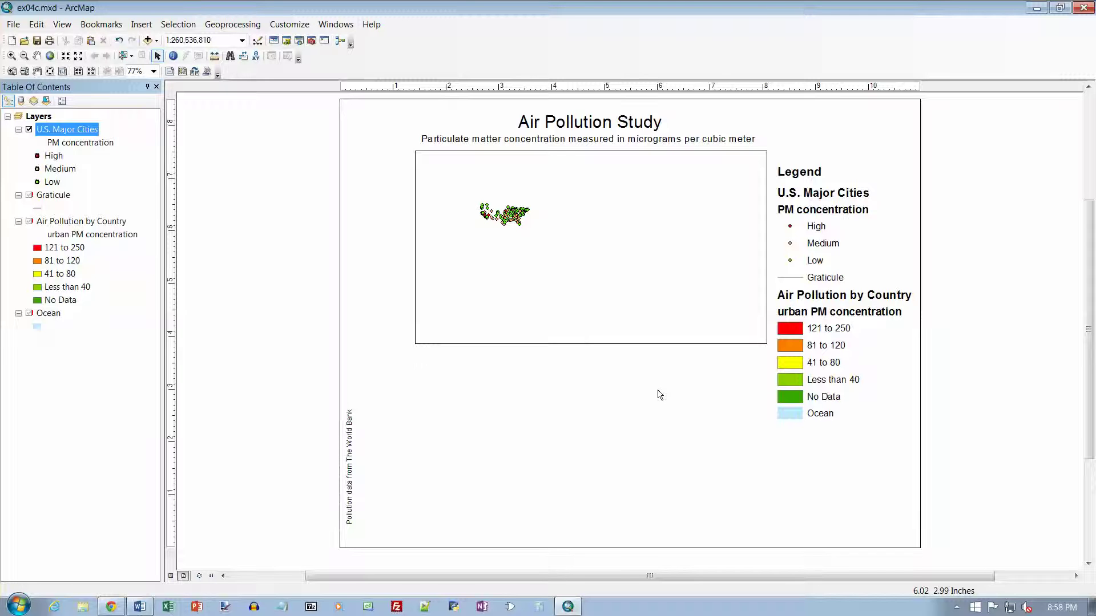
Browse World.gdb to repair the Graticule source, cancel, then reopen the Graticule layer's menu.
{"action": "right_click", "coordinate": [63, 197]}
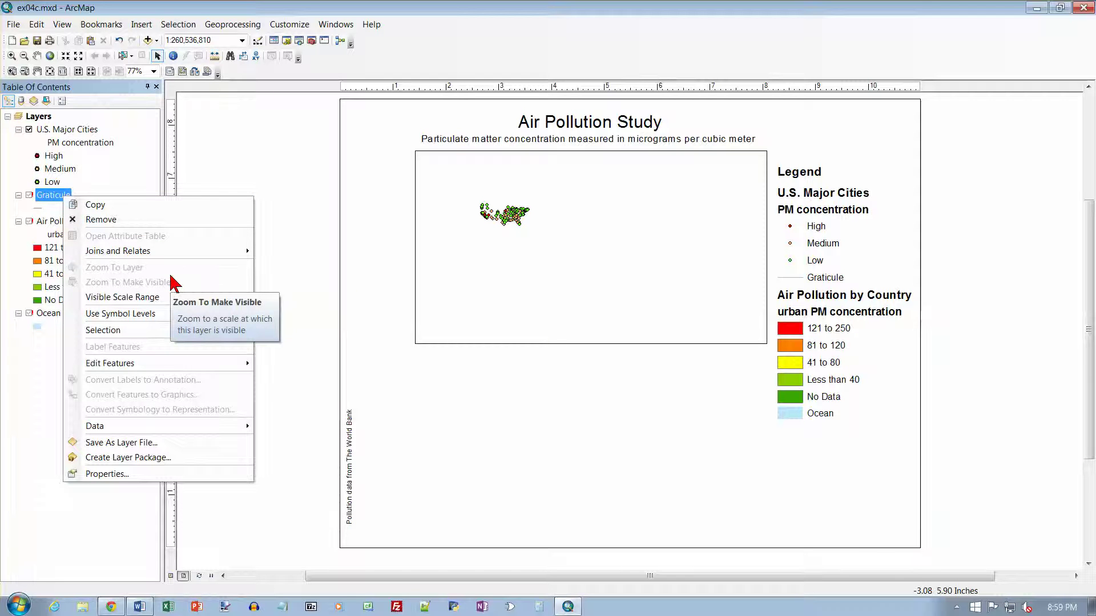
{"action": "mouse_move", "coordinate": [221, 427]}
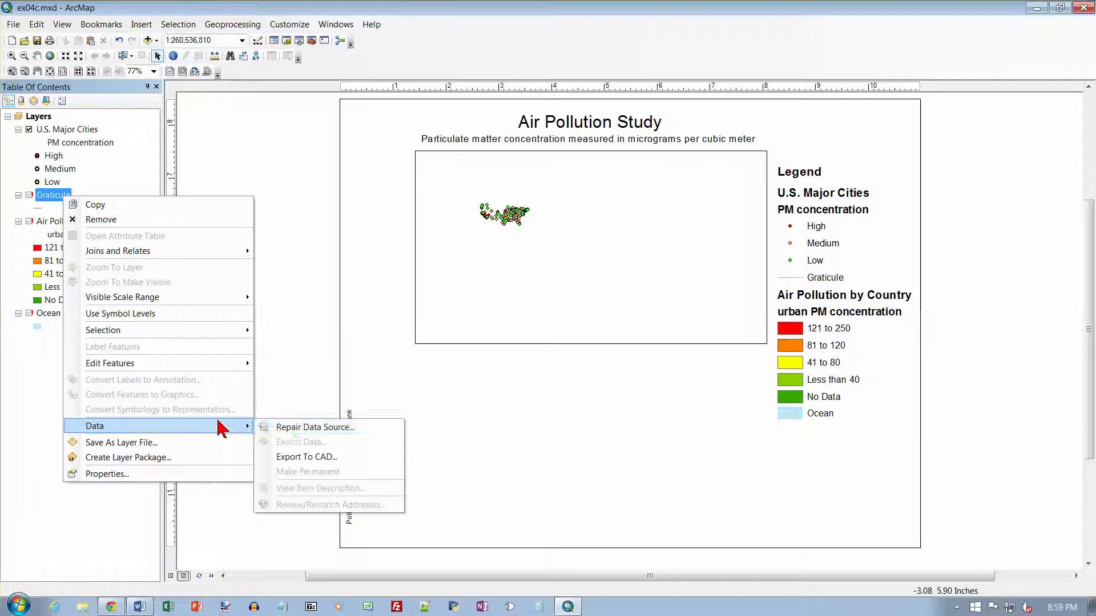
{"action": "left_click", "coordinate": [308, 428]}
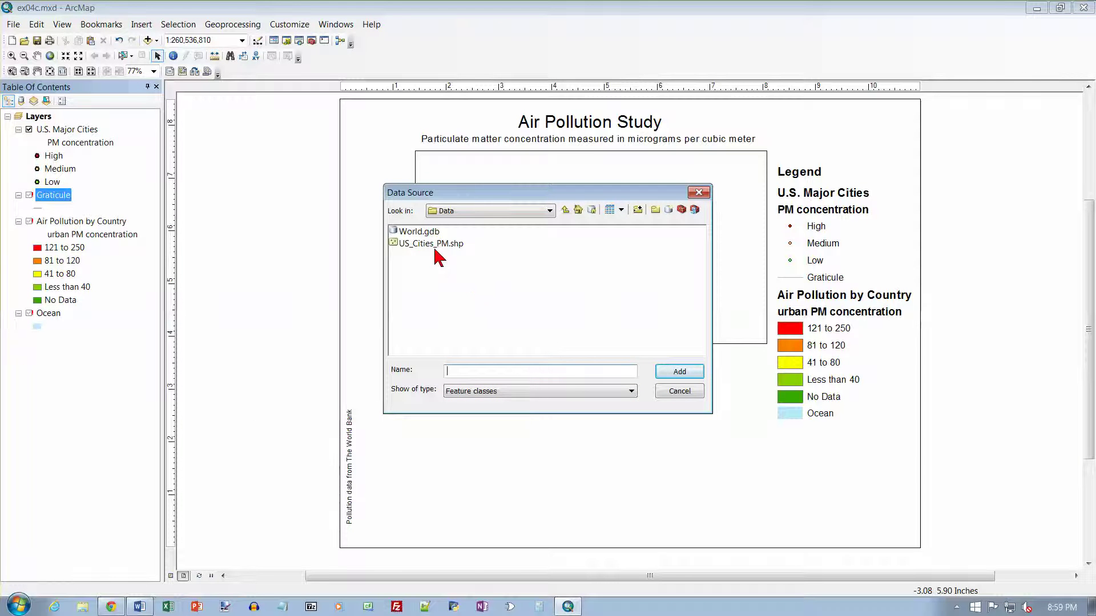
{"action": "double_click", "coordinate": [419, 231]}
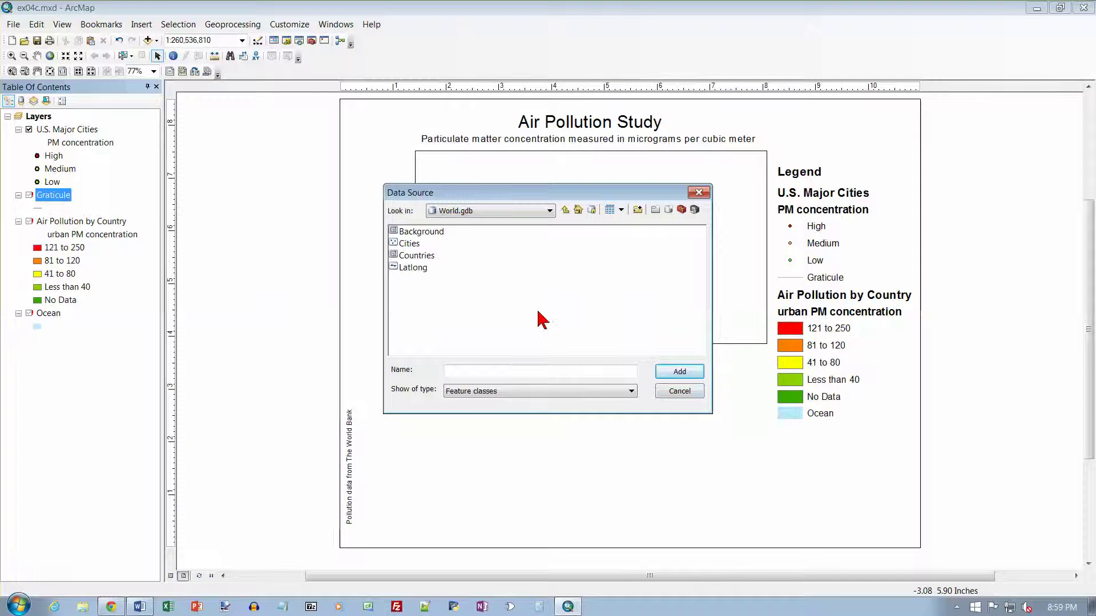
{"action": "left_click", "coordinate": [680, 391]}
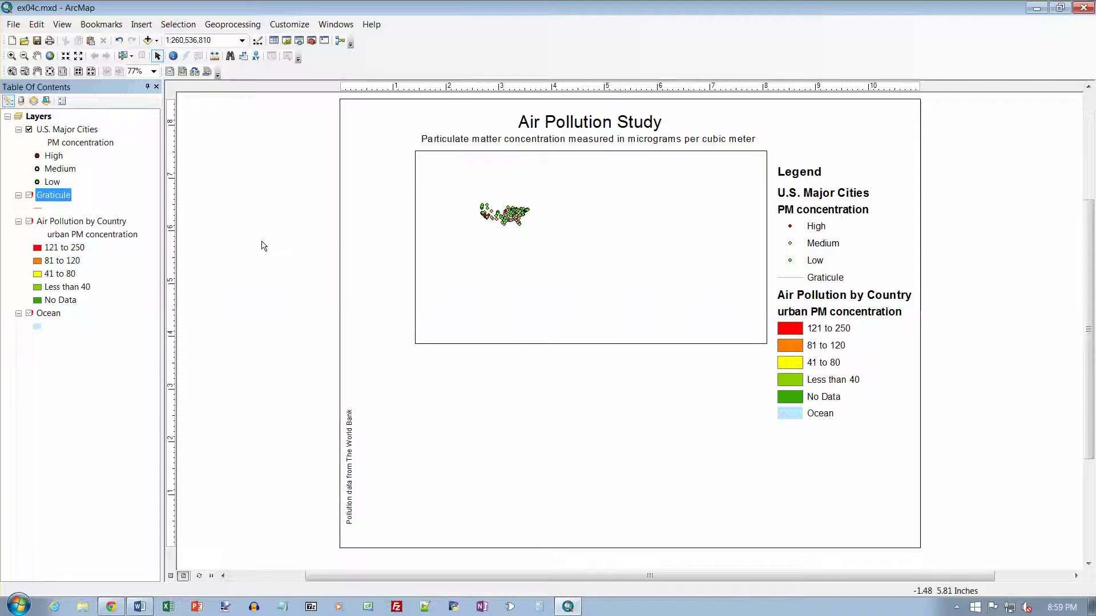
{"action": "right_click", "coordinate": [66, 196]}
Point the Graticule layer's data source to the Latlong feature class.
{"action": "left_click", "coordinate": [174, 473]}
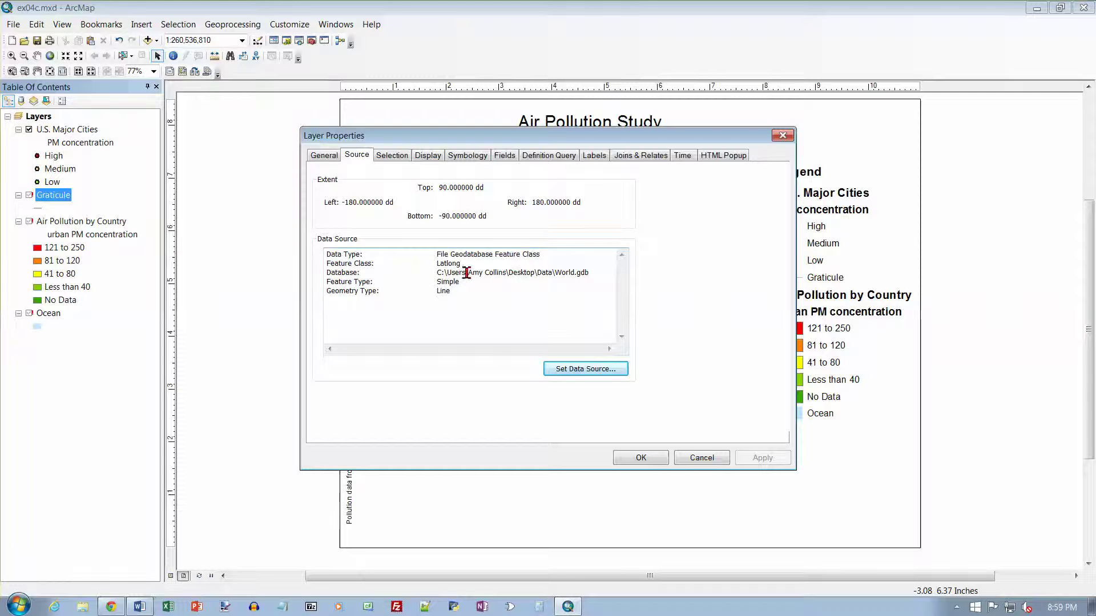
{"action": "left_click", "coordinate": [588, 370]}
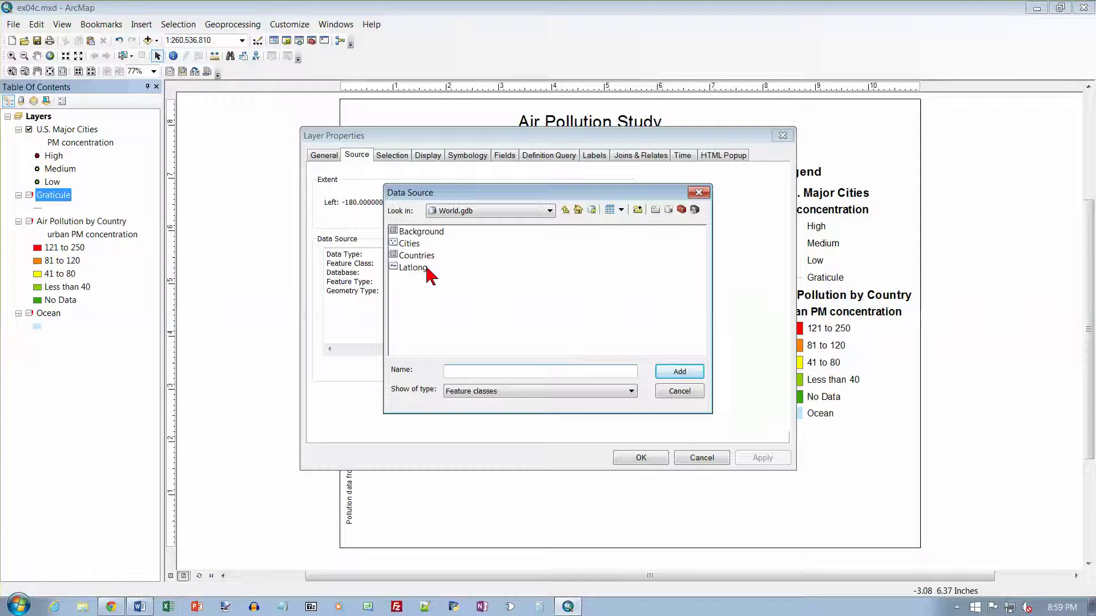
{"action": "left_click", "coordinate": [419, 268]}
{"action": "left_click", "coordinate": [679, 372]}
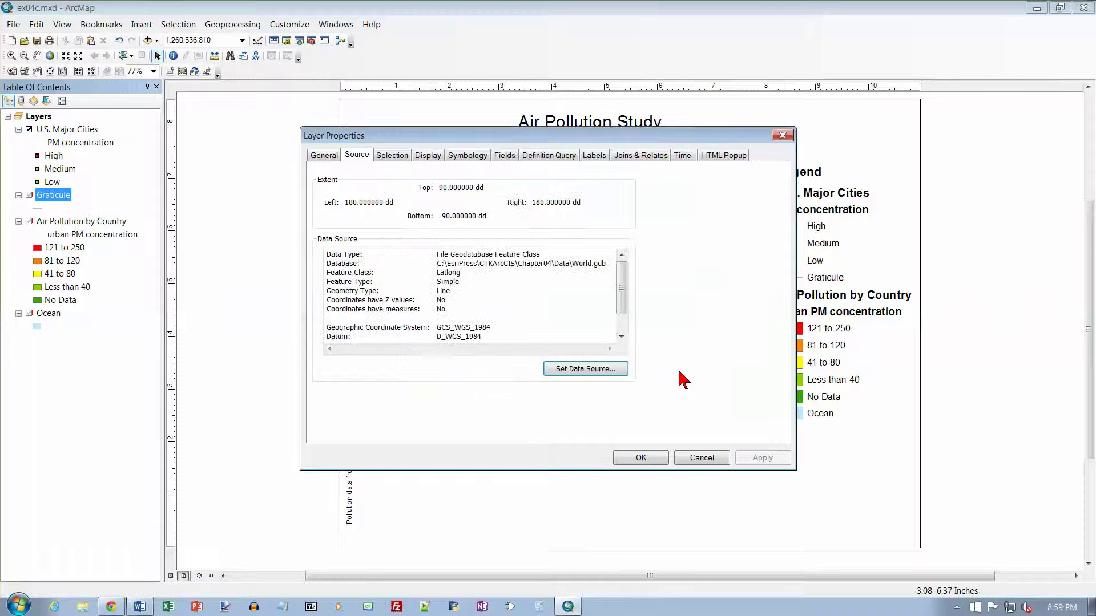
{"action": "left_click", "coordinate": [661, 456]}
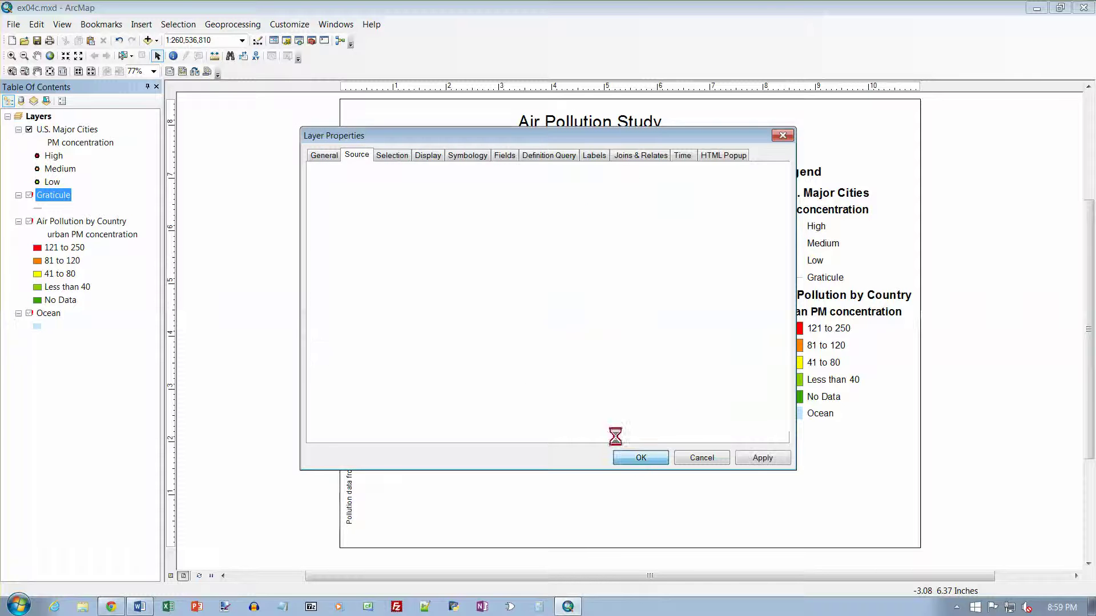
Point the Air Pollution by Country layer's data source to the Countries feature class in World.gdb.
{"action": "right_click", "coordinate": [92, 227]}
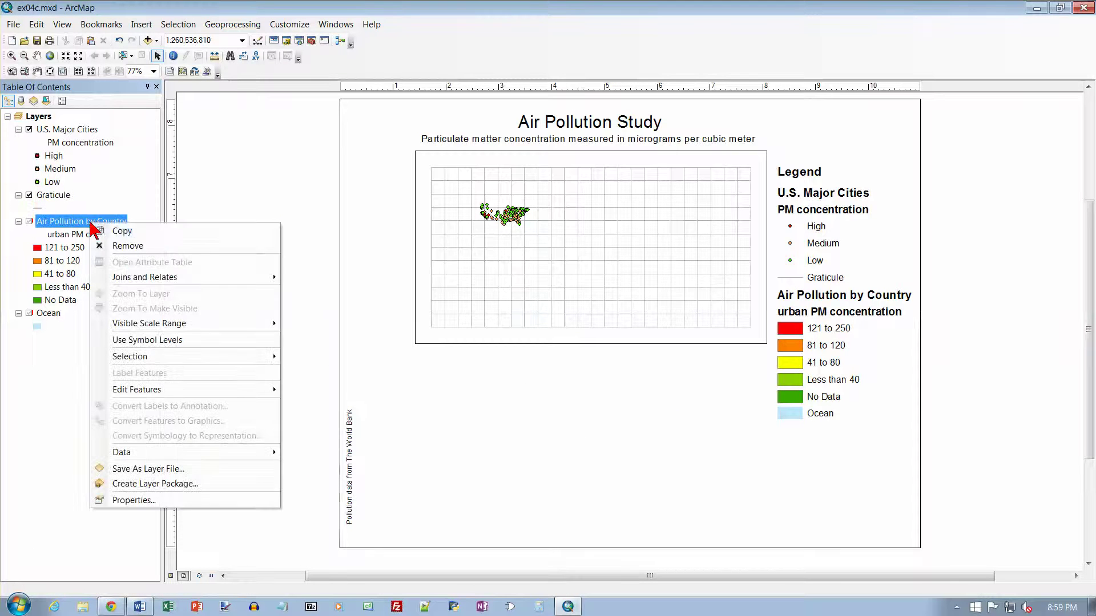
{"action": "left_click", "coordinate": [205, 502]}
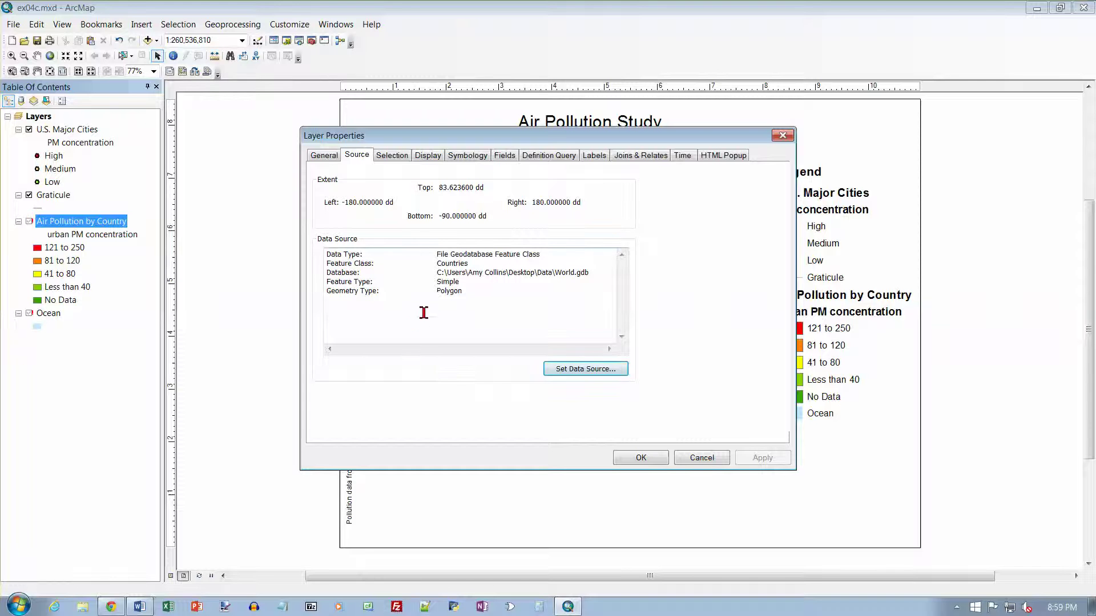
{"action": "left_click", "coordinate": [571, 369]}
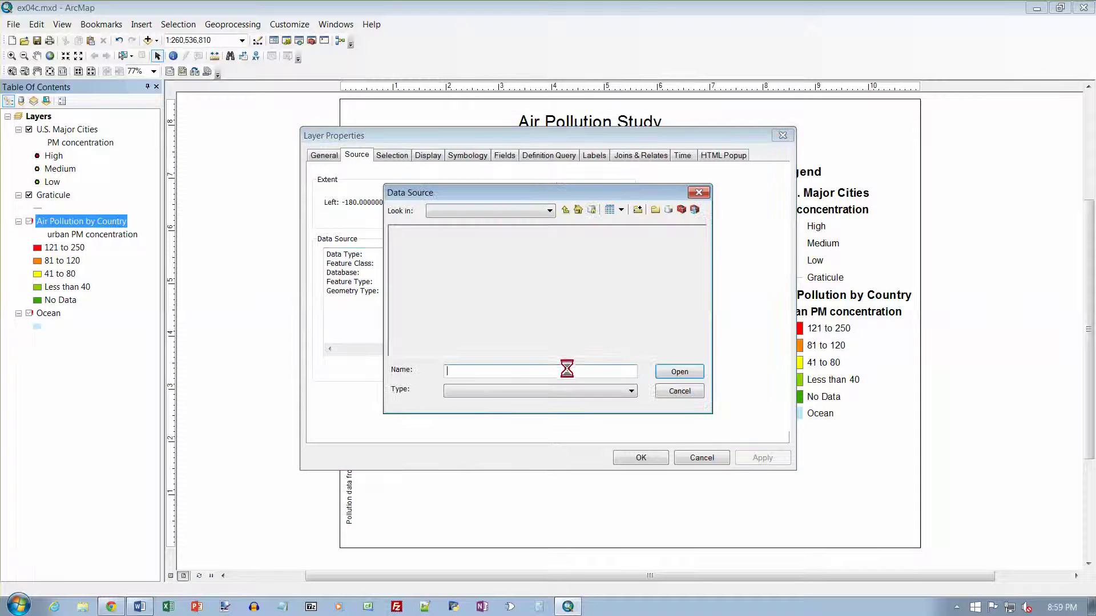
{"action": "left_click", "coordinate": [416, 256]}
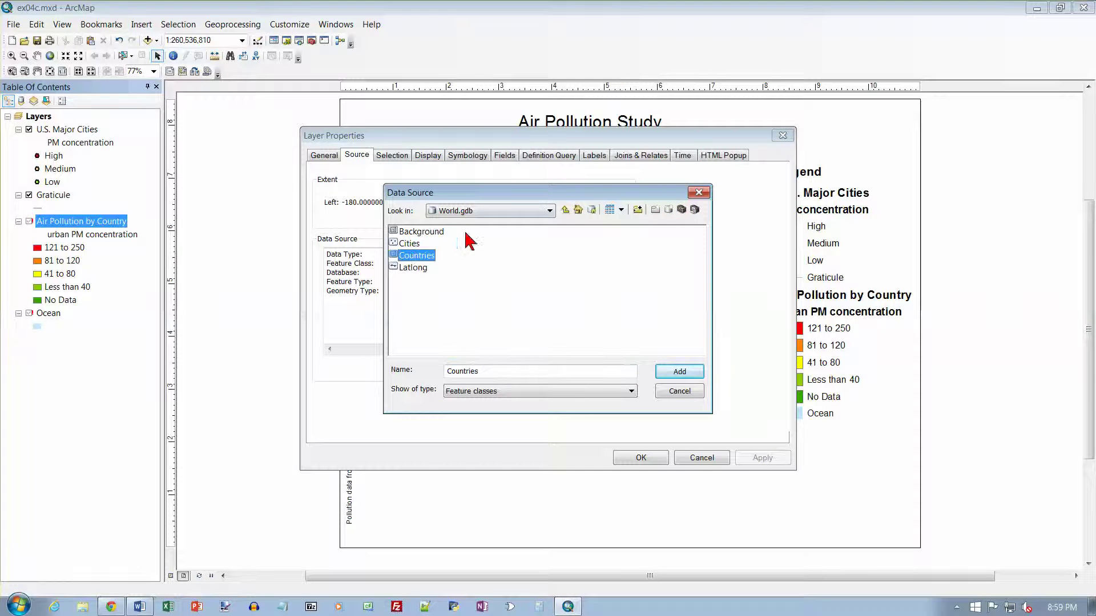
{"action": "left_click", "coordinate": [678, 371]}
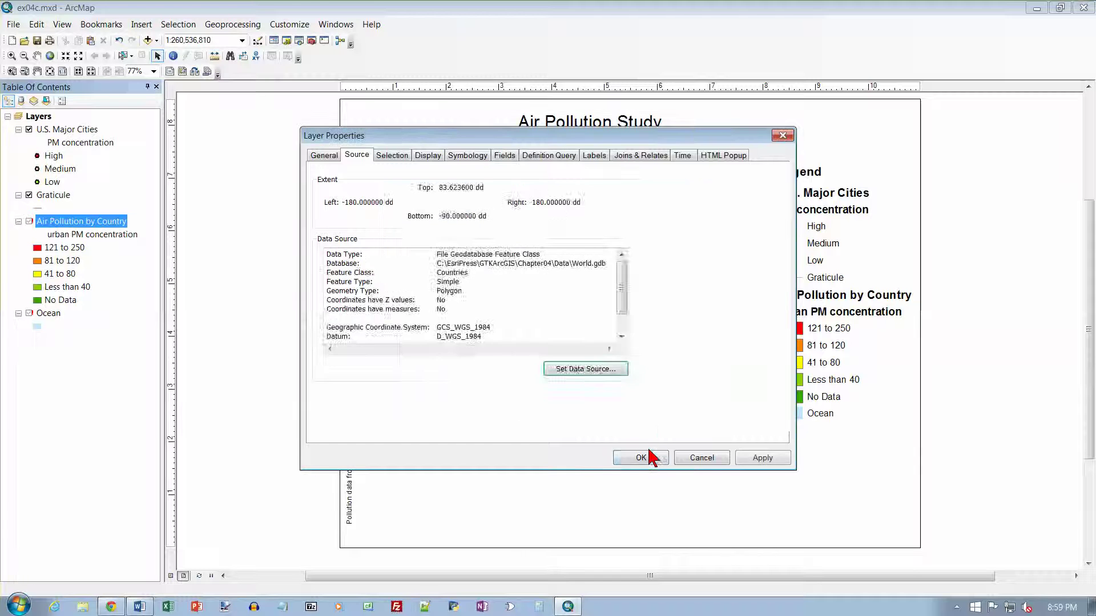
{"action": "left_click", "coordinate": [646, 457]}
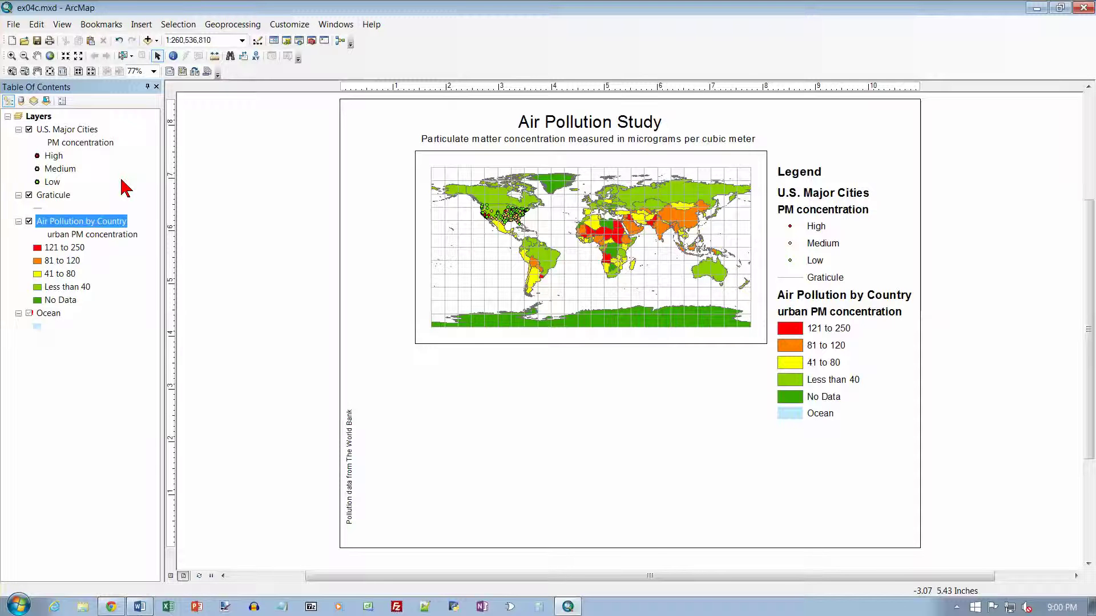
Turn on 'Store relative pathnames to data sources' in Map Document Properties.
{"action": "left_click", "coordinate": [14, 24]}
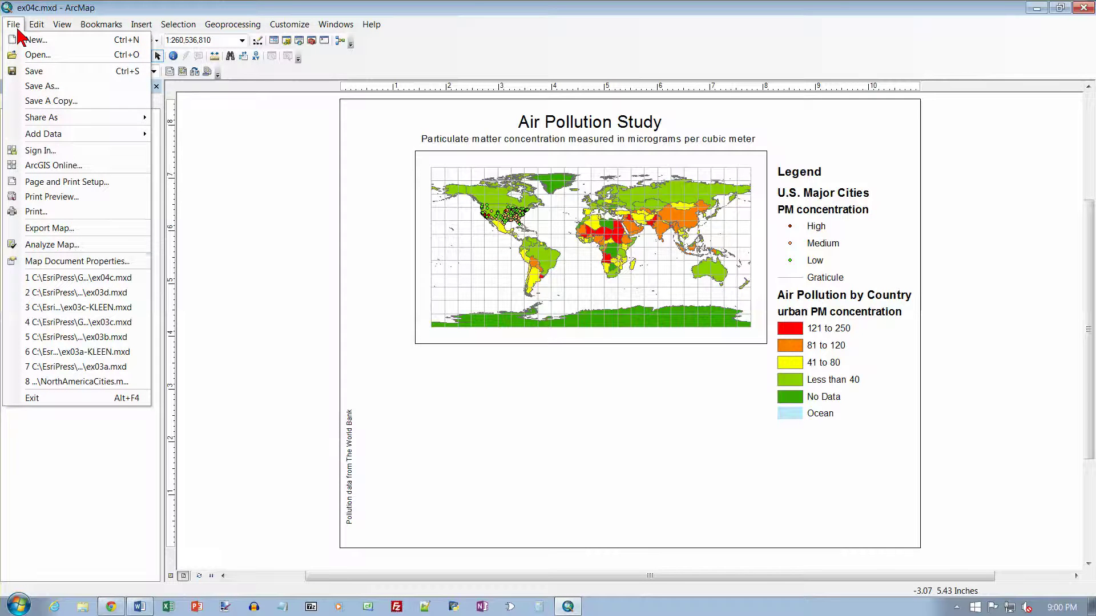
{"action": "left_click", "coordinate": [122, 263]}
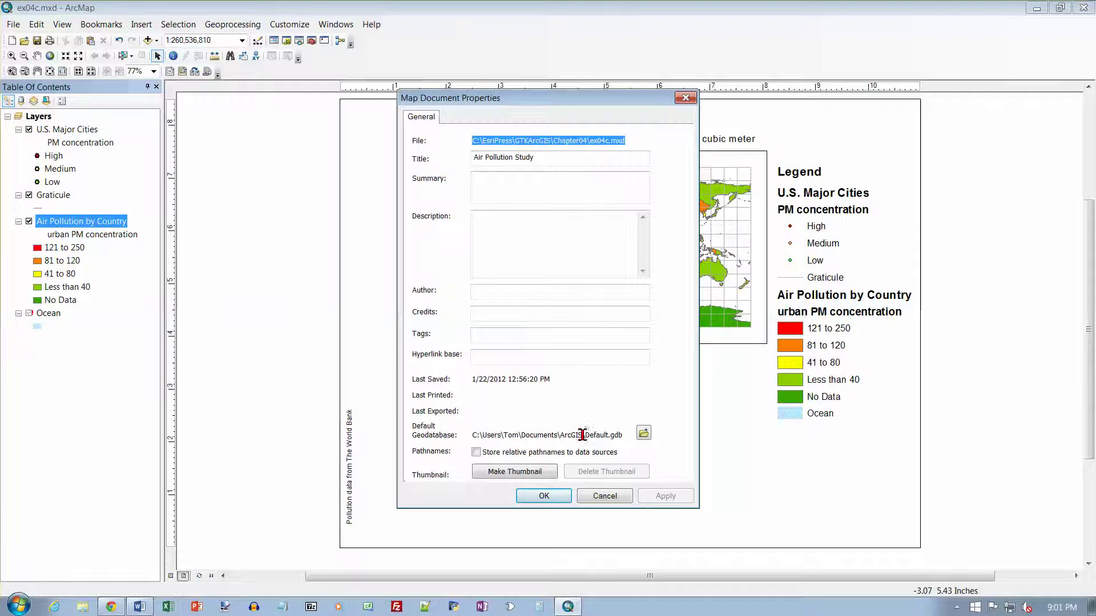
{"action": "left_click", "coordinate": [477, 453]}
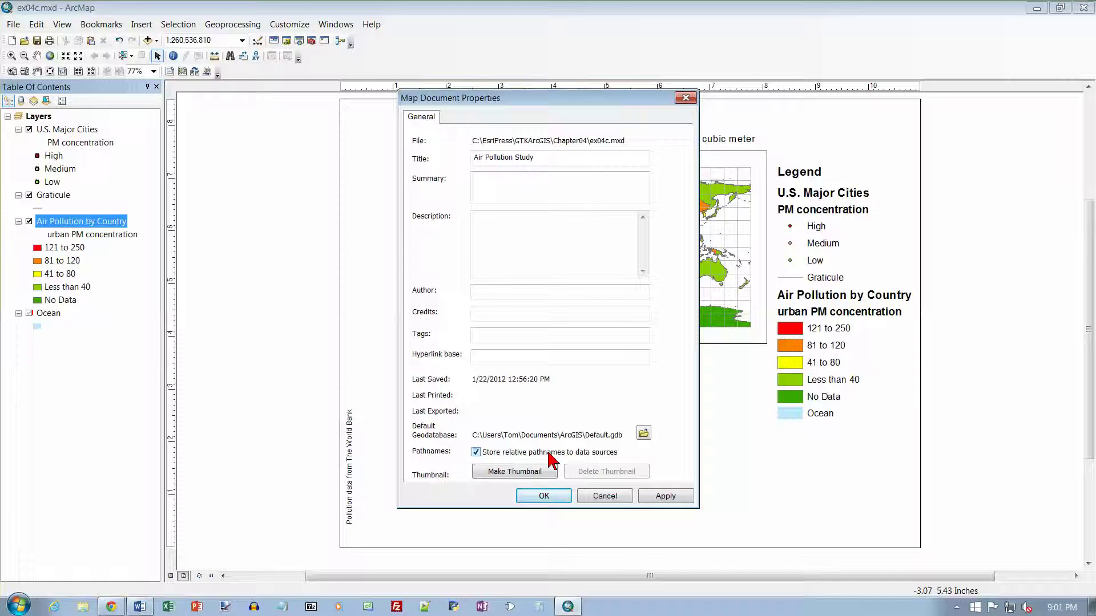
{"action": "left_click", "coordinate": [545, 496]}
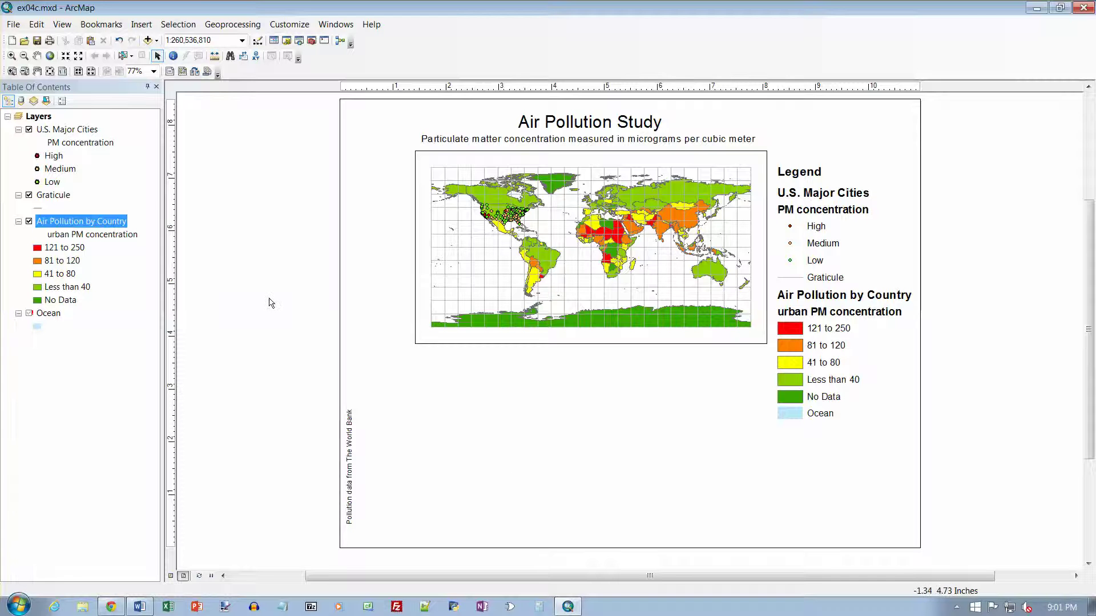
Zoom to the U.S. Major Cities layer extent, then insert a New Data Frame.
{"action": "right_click", "coordinate": [88, 131]}
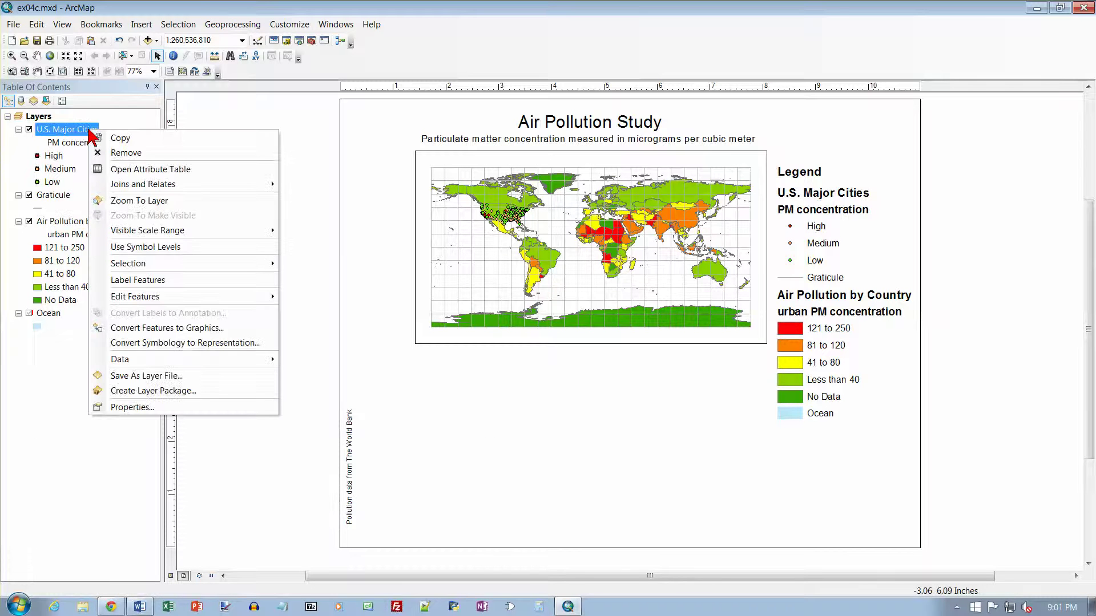
{"action": "left_click", "coordinate": [152, 203]}
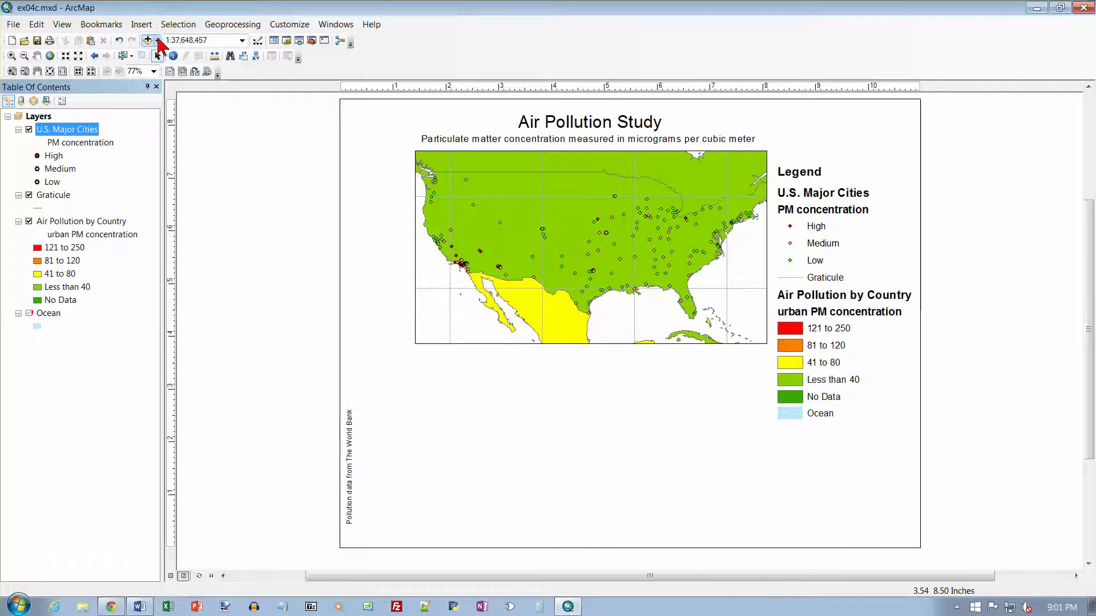
{"action": "left_click", "coordinate": [142, 25]}
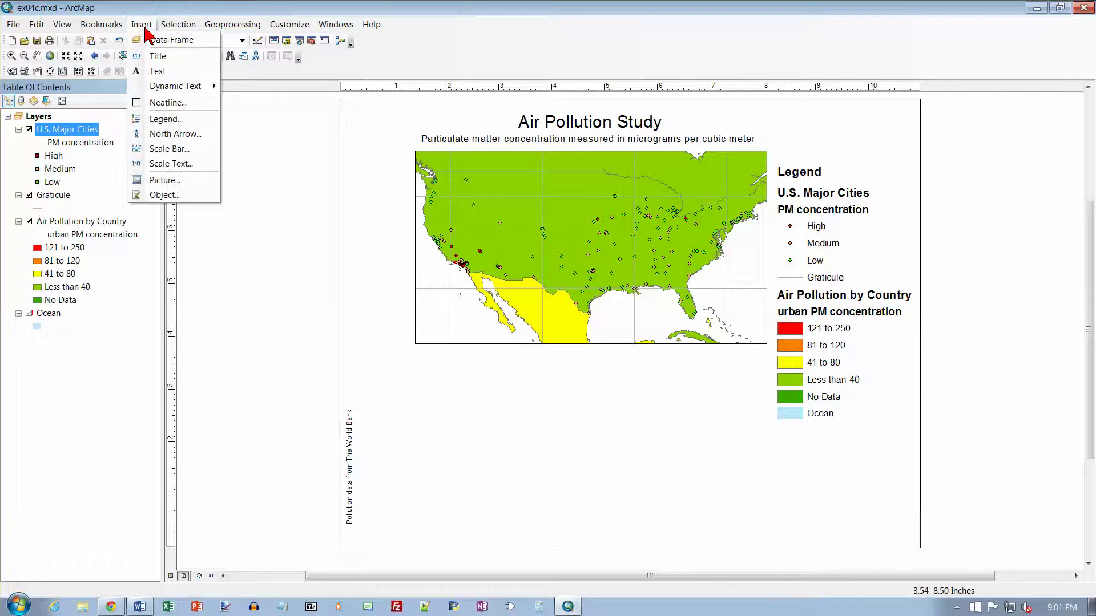
{"action": "left_click", "coordinate": [164, 44]}
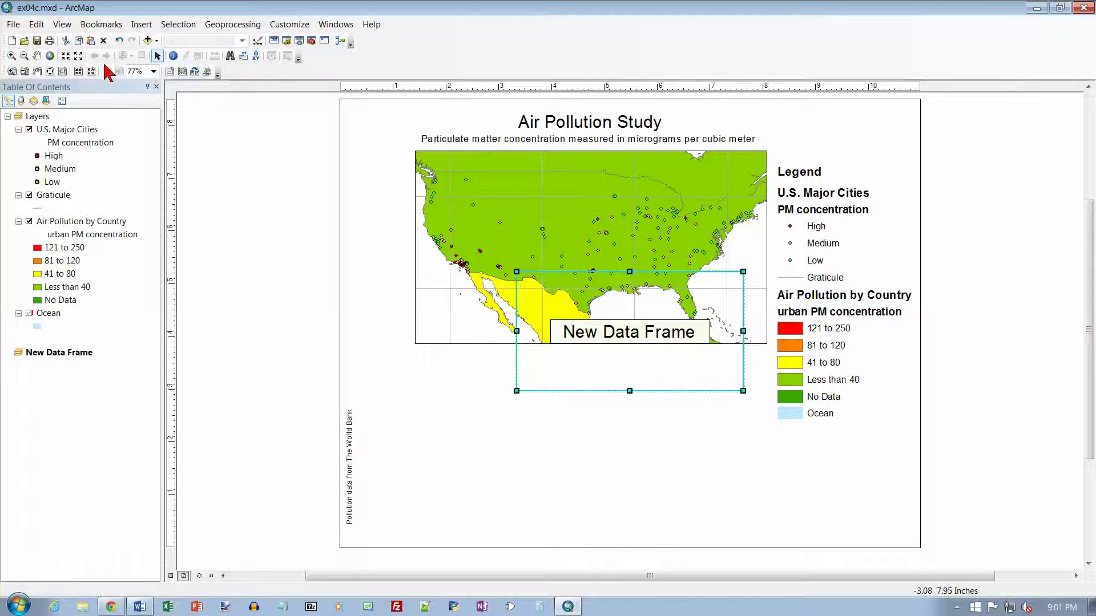
{"action": "left_click", "coordinate": [64, 26]}
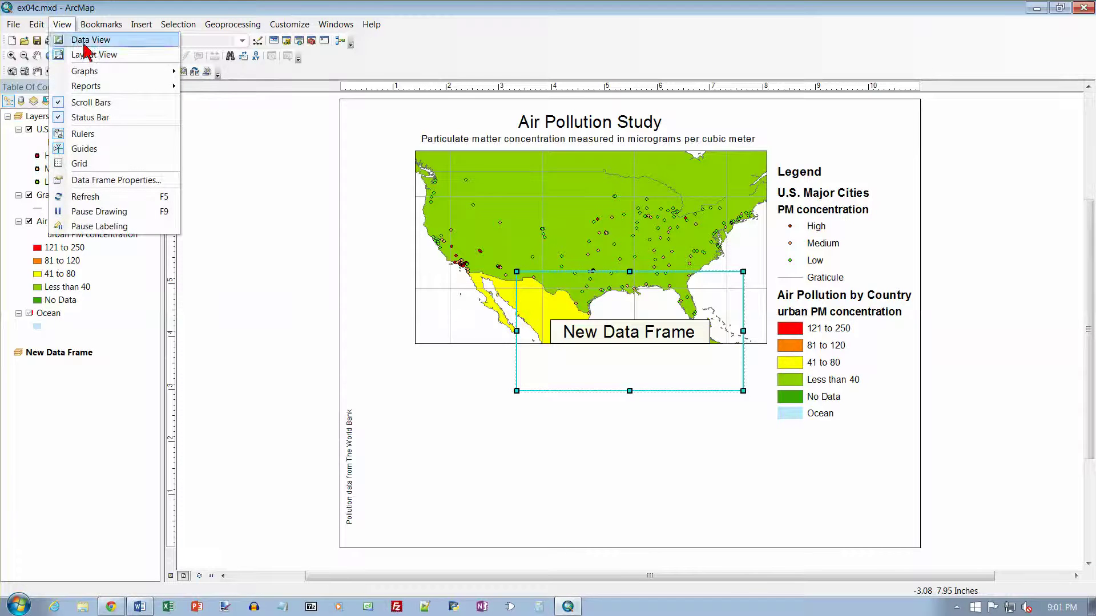
{"action": "mouse_move", "coordinate": [100, 90]}
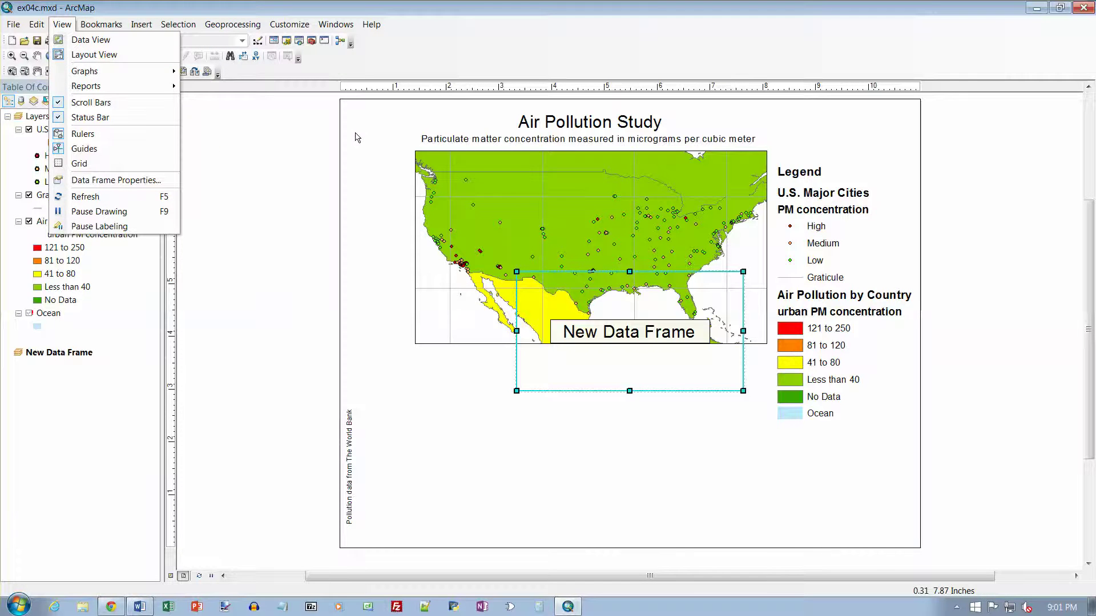
{"action": "left_click", "coordinate": [94, 41]}
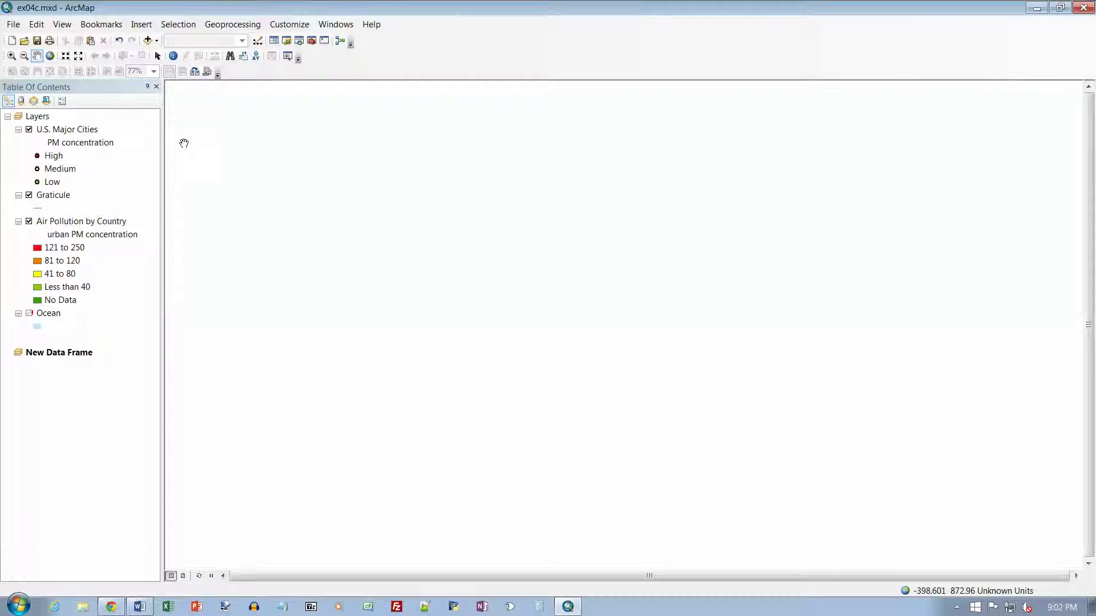
{"action": "left_click", "coordinate": [69, 26]}
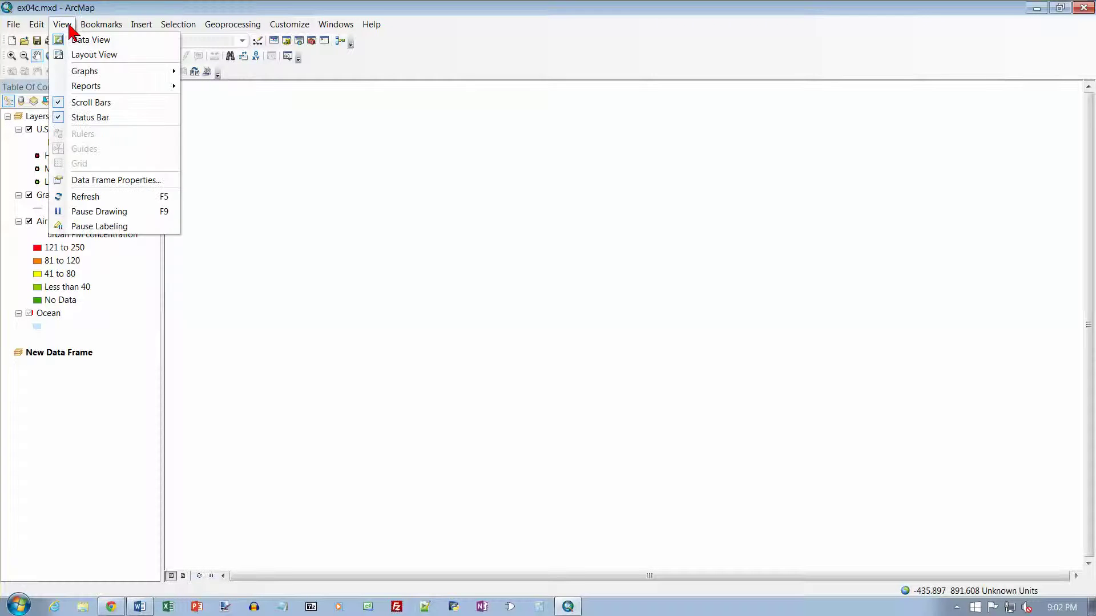
{"action": "left_click", "coordinate": [80, 54]}
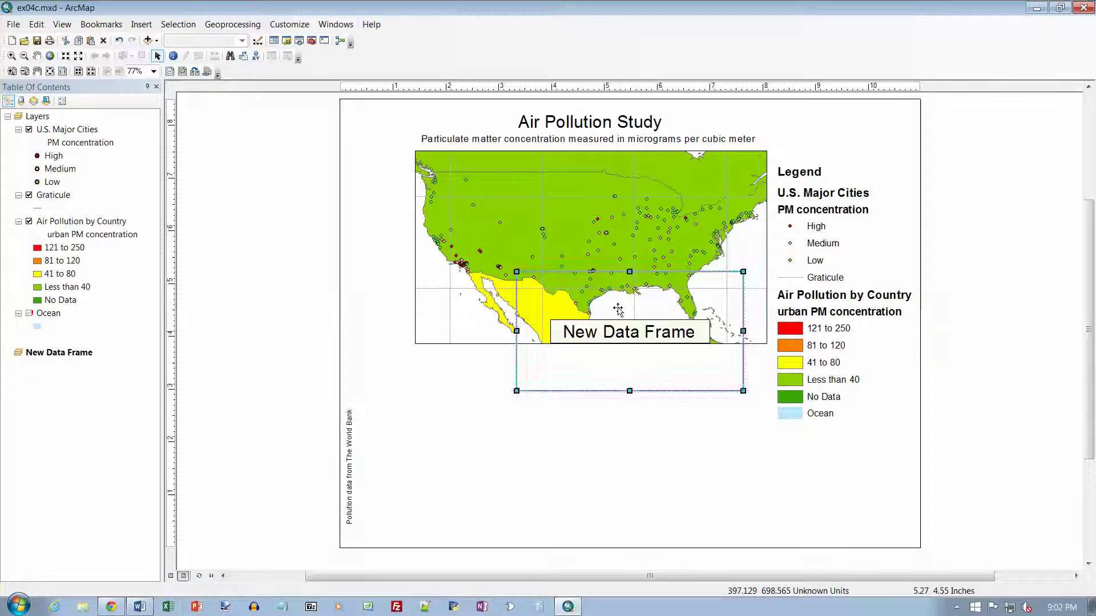
Move the New Data Frame below the US map and resize it to the map's width.
{"action": "left_click_drag", "start_coordinate": [618, 309], "coordinate": [587, 411]}
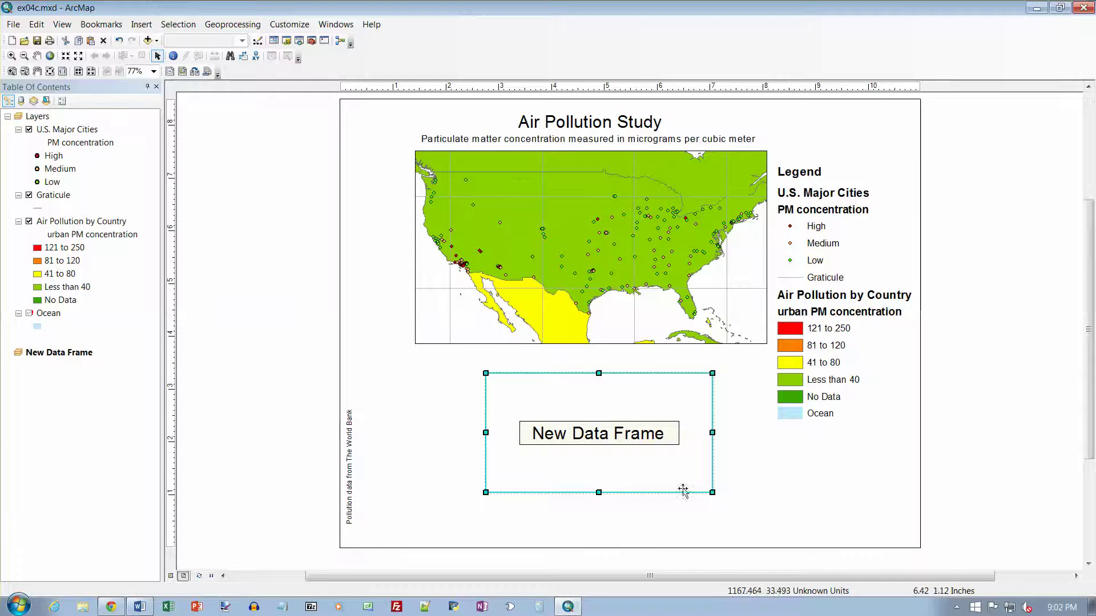
{"action": "left_click_drag", "start_coordinate": [711, 492], "coordinate": [711, 492]}
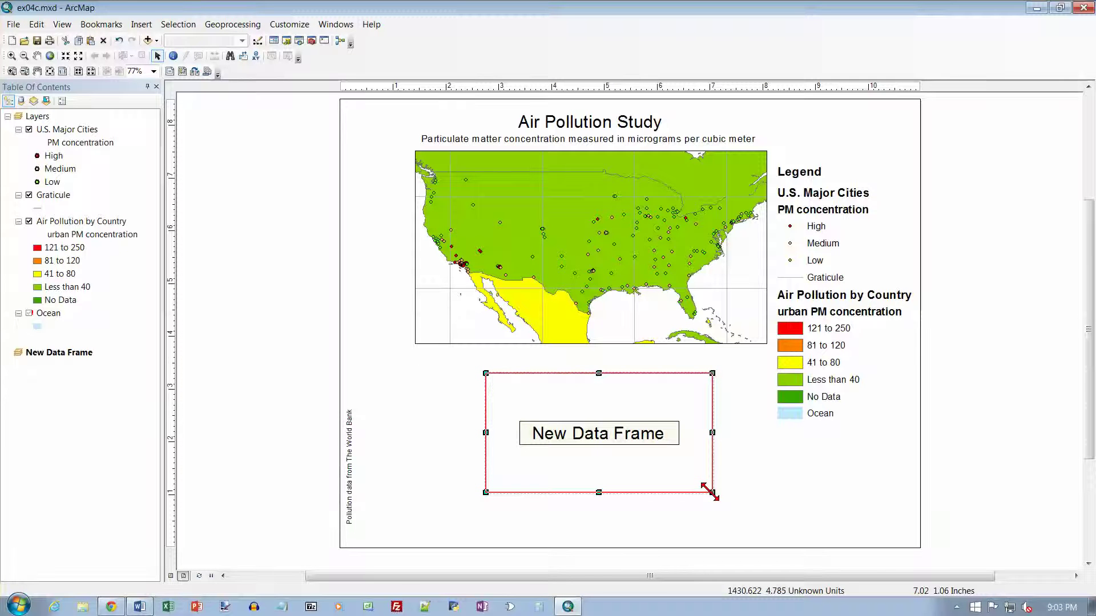
{"action": "left_click_drag", "start_coordinate": [711, 492], "coordinate": [770, 539]}
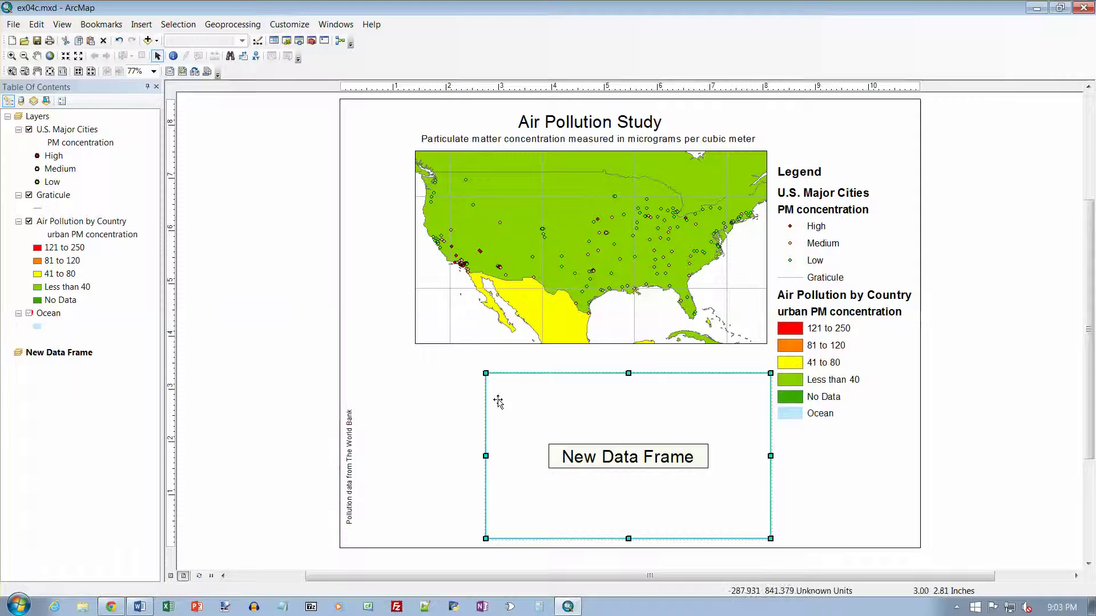
{"action": "left_click_drag", "start_coordinate": [485, 373], "coordinate": [417, 356]}
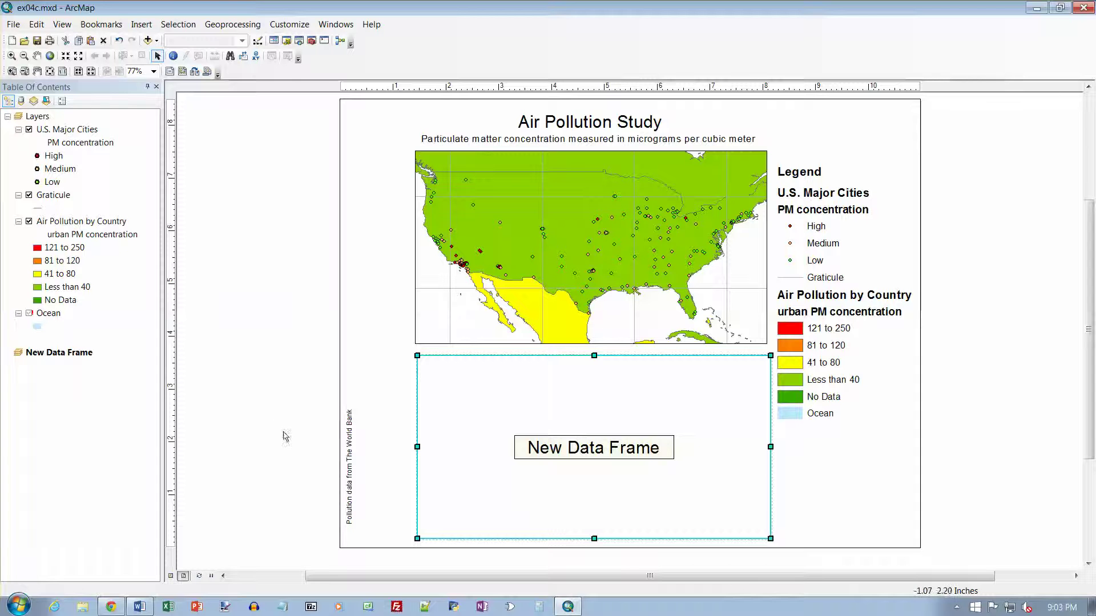
Name the Layers data frame 'United States' in its Data Frame Properties.
{"action": "right_click", "coordinate": [37, 116]}
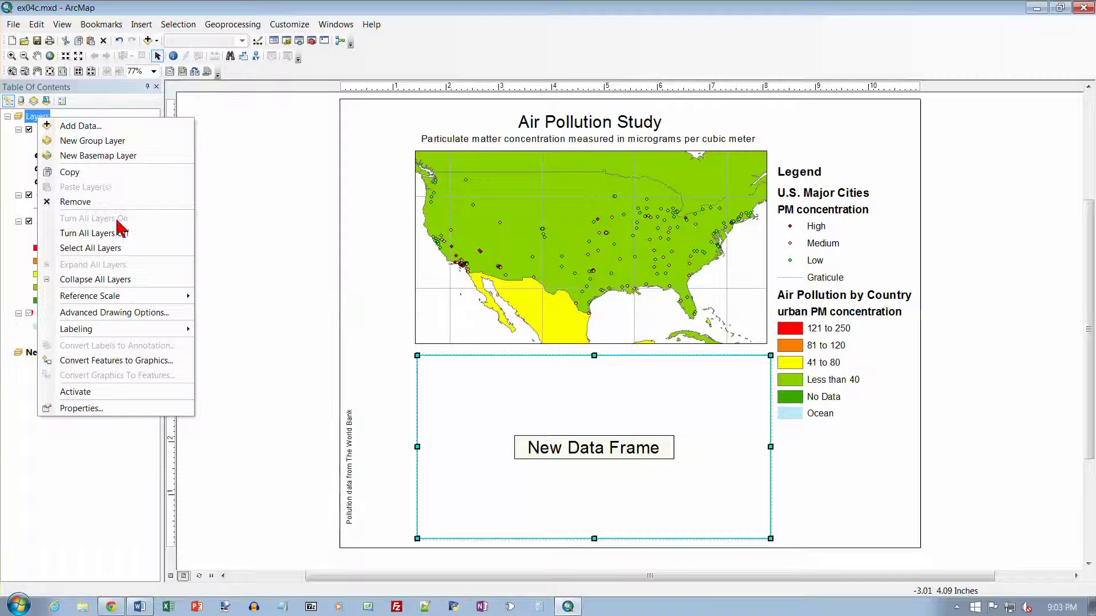
{"action": "left_click", "coordinate": [113, 407]}
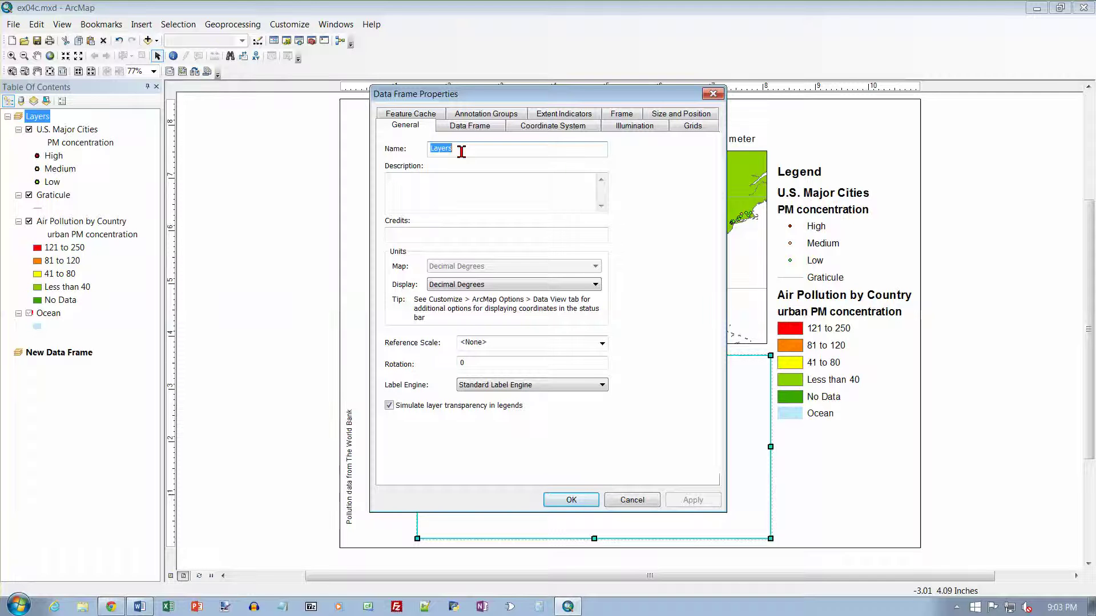
{"action": "type", "text": "Um"}
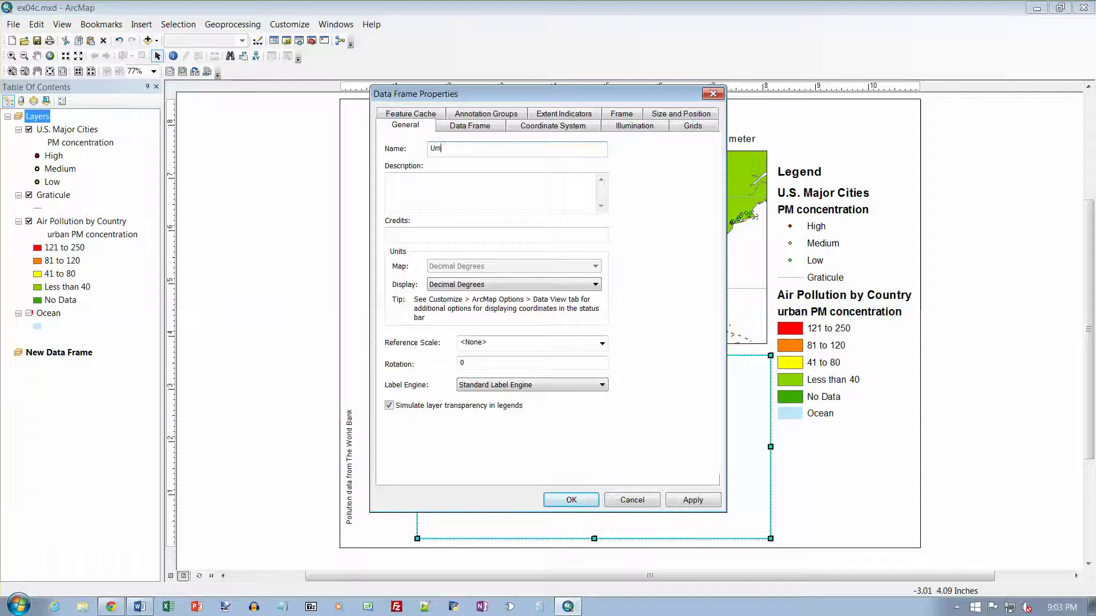
{"action": "type", "text": "ited States"}
{"action": "left_click", "coordinate": [573, 499]}
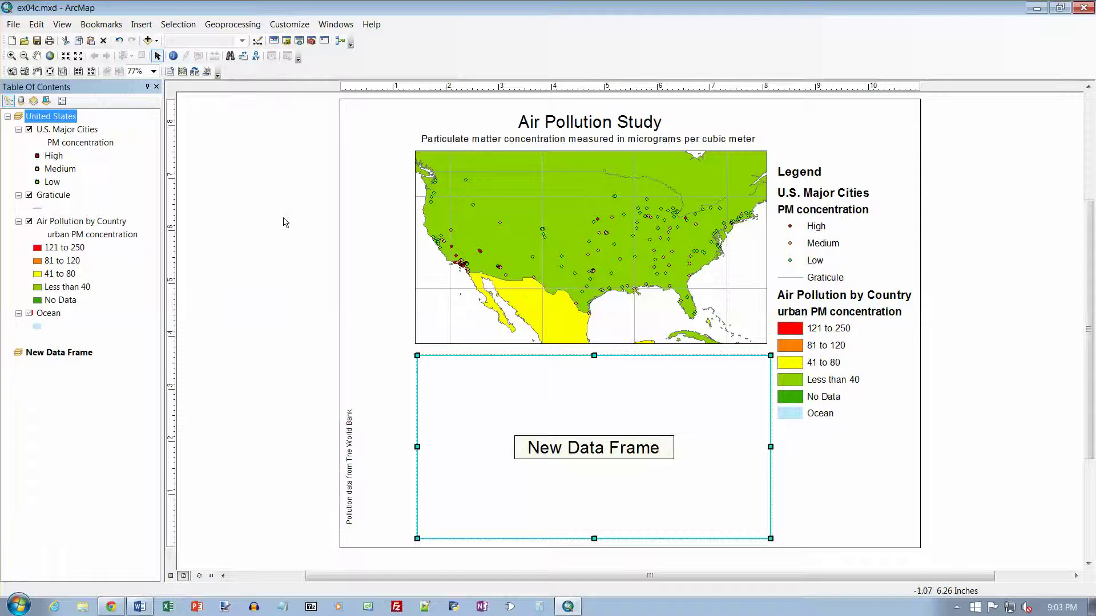
Rename New Data Frame to 'World Countries' in the Table of Contents and switch to data view.
{"action": "left_click", "coordinate": [40, 354]}
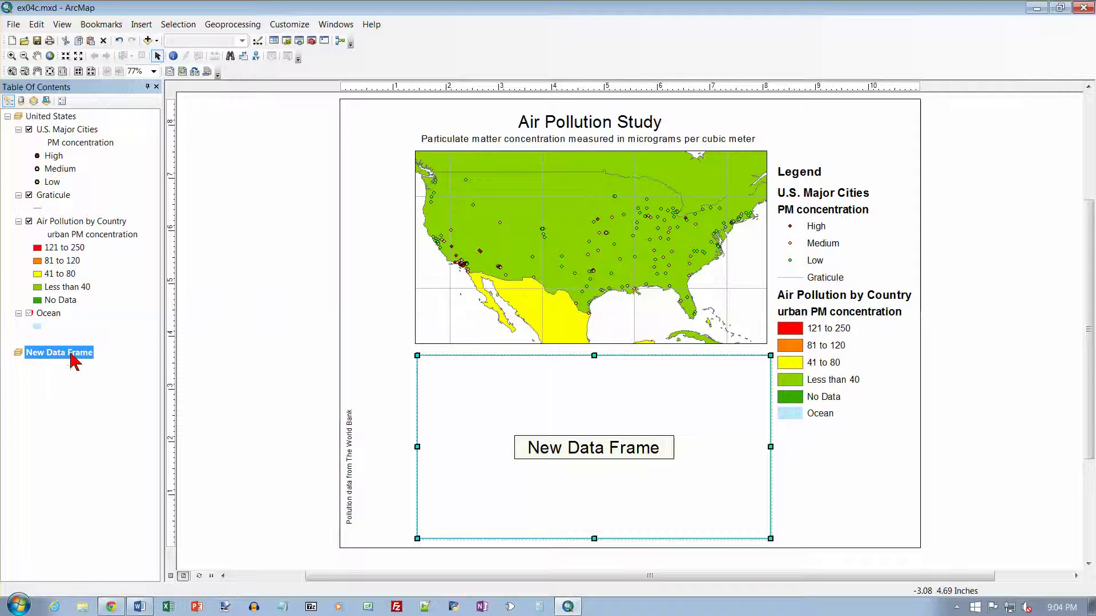
{"action": "left_click", "coordinate": [91, 360]}
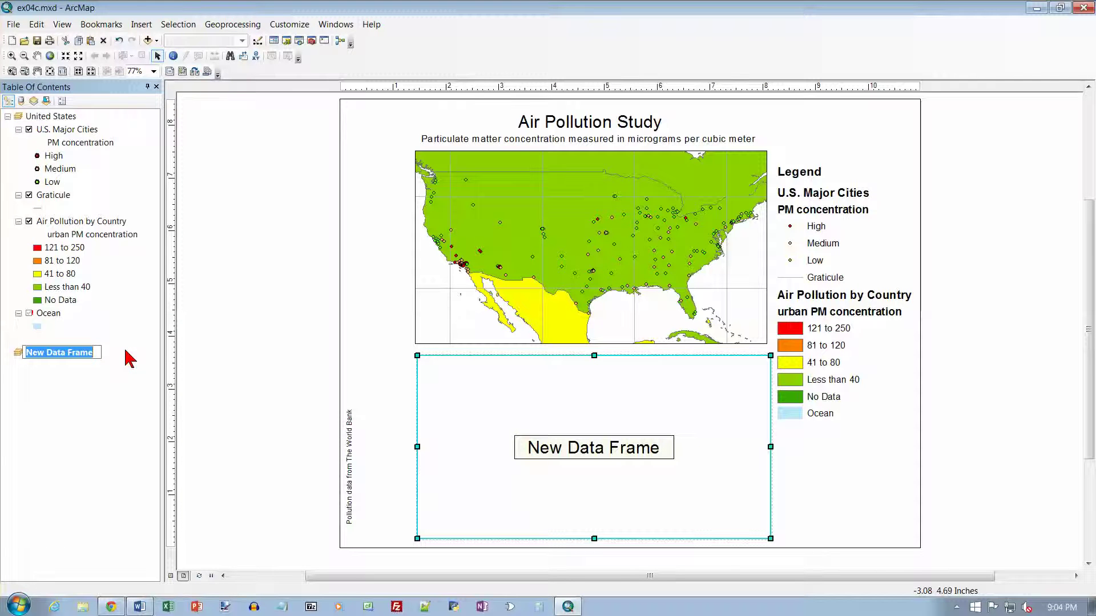
{"action": "type", "text": "World Countries"}
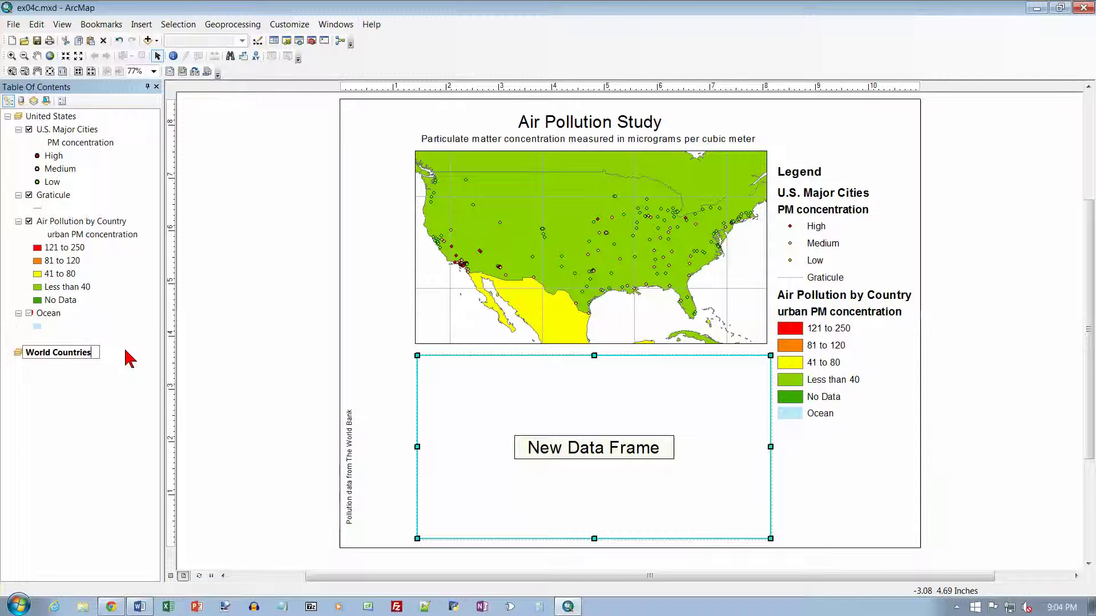
{"action": "key", "text": "Return"}
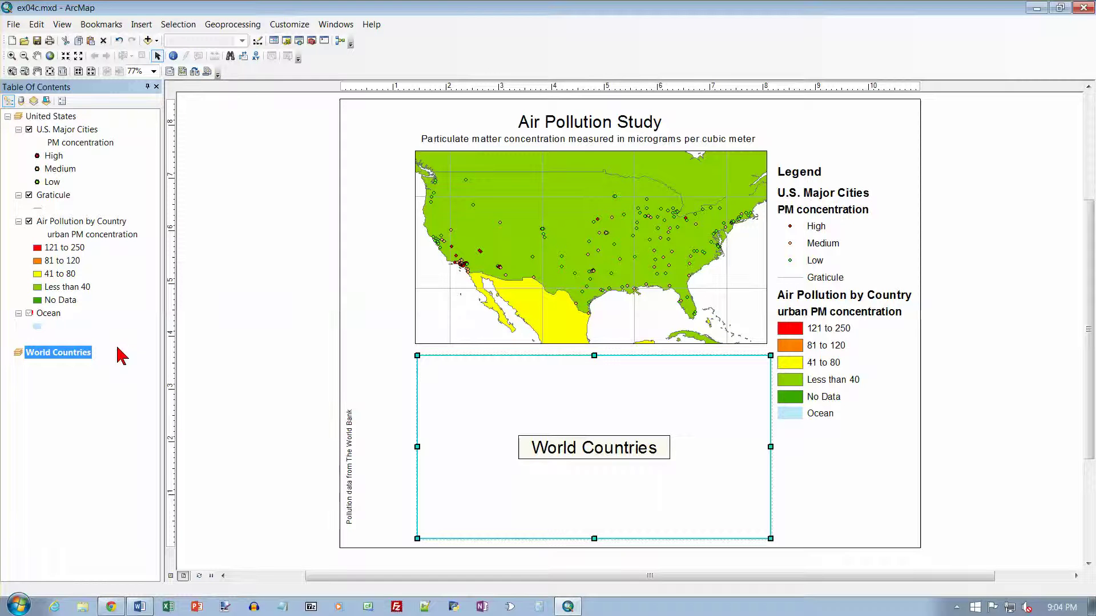
{"action": "left_click", "coordinate": [172, 576]}
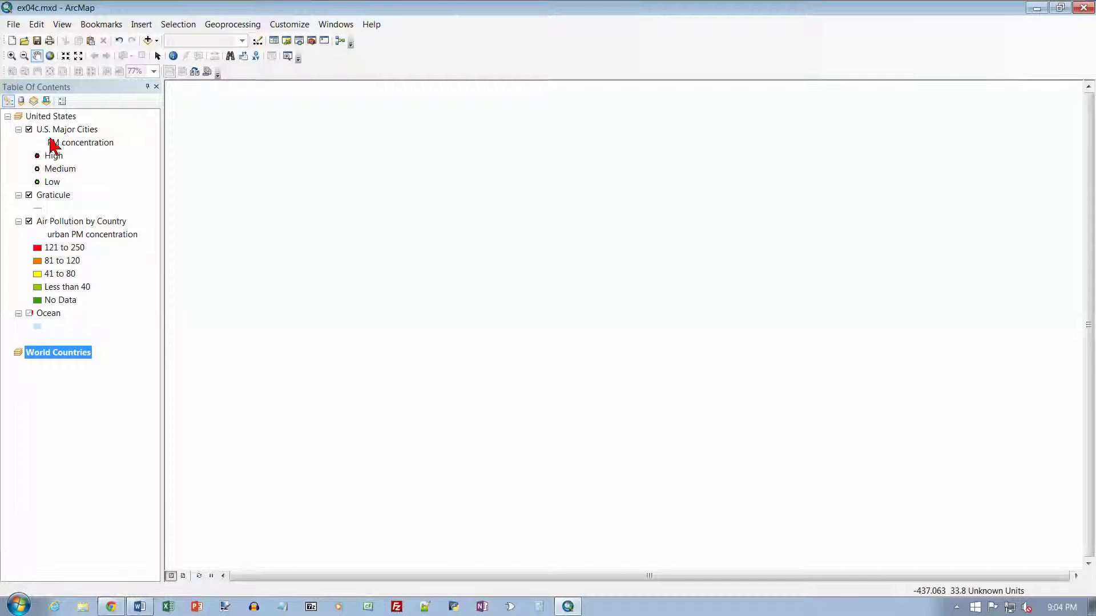
Select the United States frame, then the empty World Countries frame, then the Ocean layer.
{"action": "left_click", "coordinate": [53, 117], "text": "ctrl"}
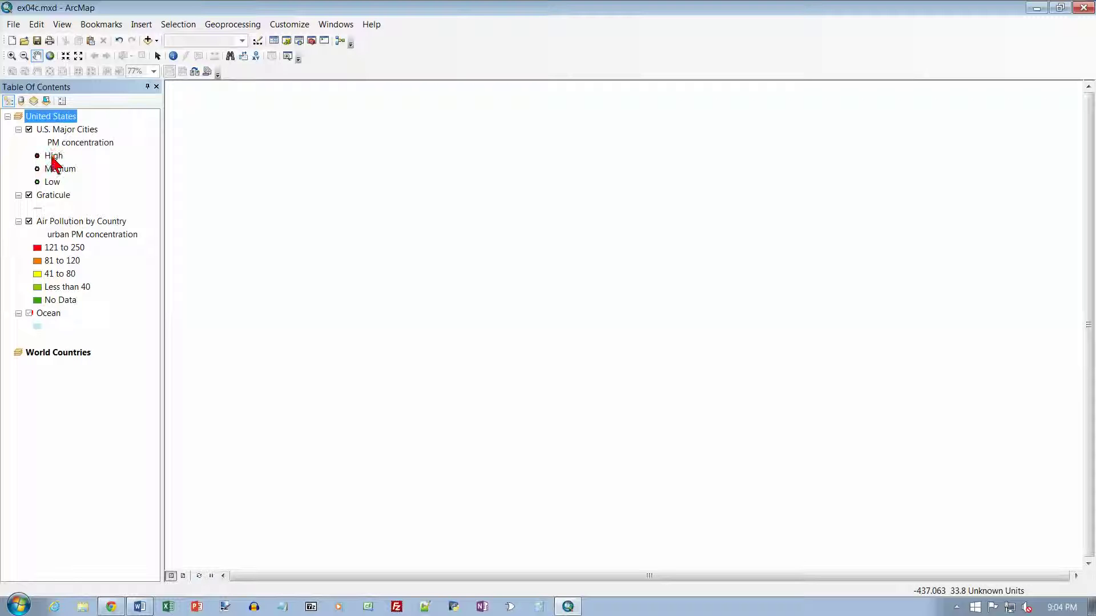
{"action": "left_click", "coordinate": [60, 356]}
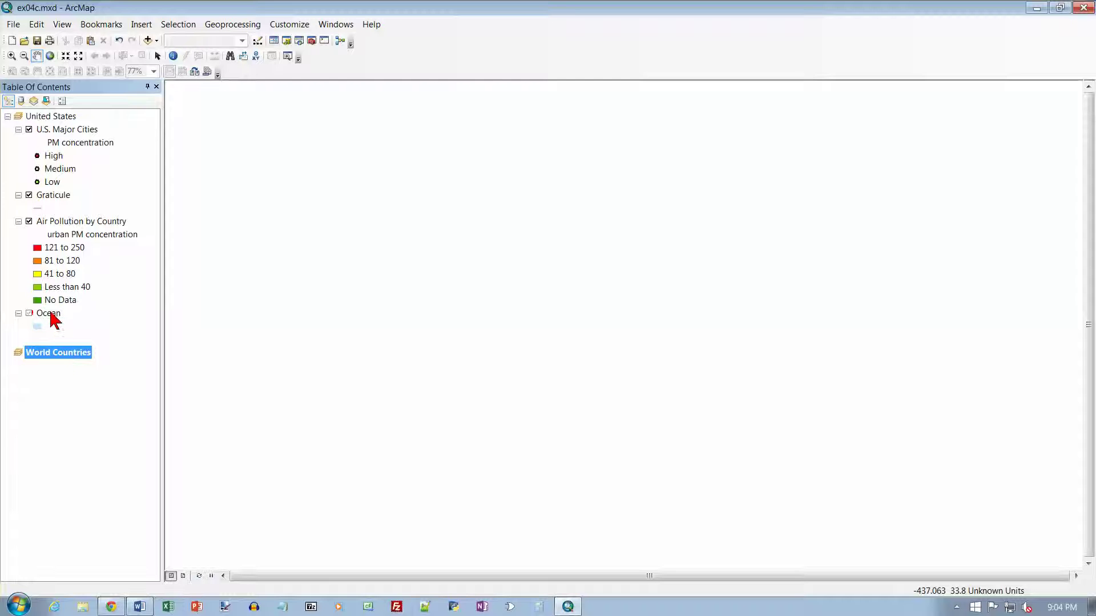
{"action": "left_click", "coordinate": [50, 315]}
In Ocean's layer properties, set its data source to the Background feature class in World.gdb.
{"action": "right_click", "coordinate": [50, 315]}
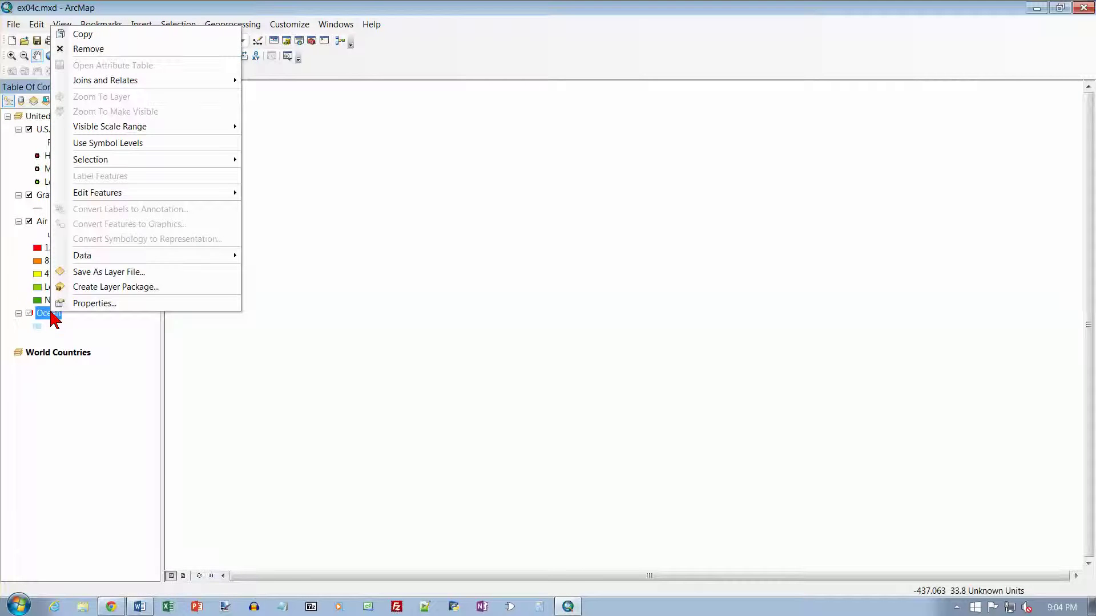
{"action": "left_click", "coordinate": [92, 304]}
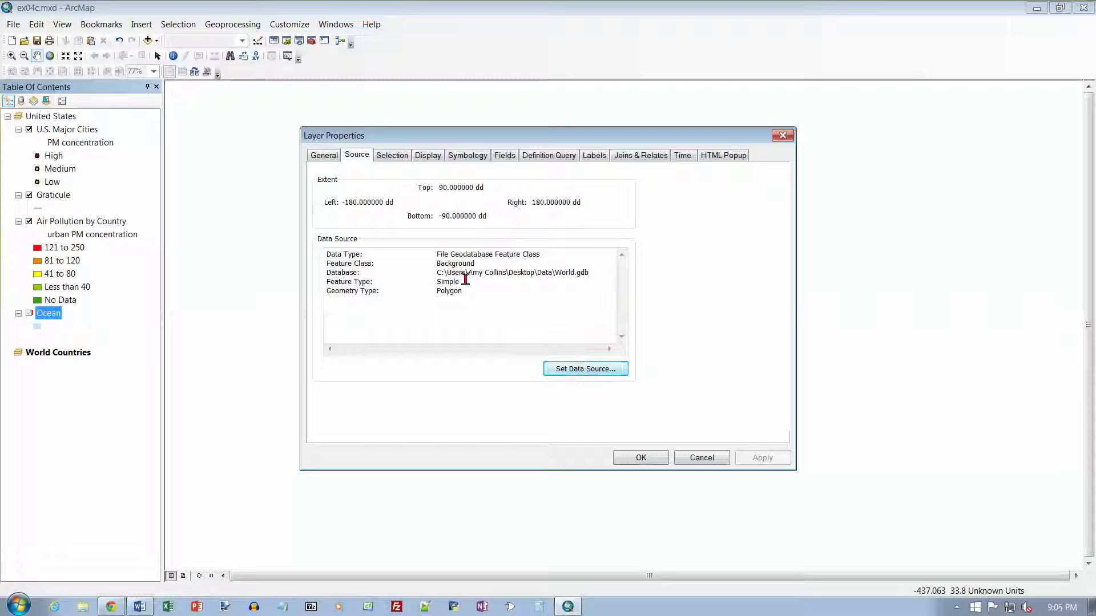
{"action": "left_click", "coordinate": [581, 370]}
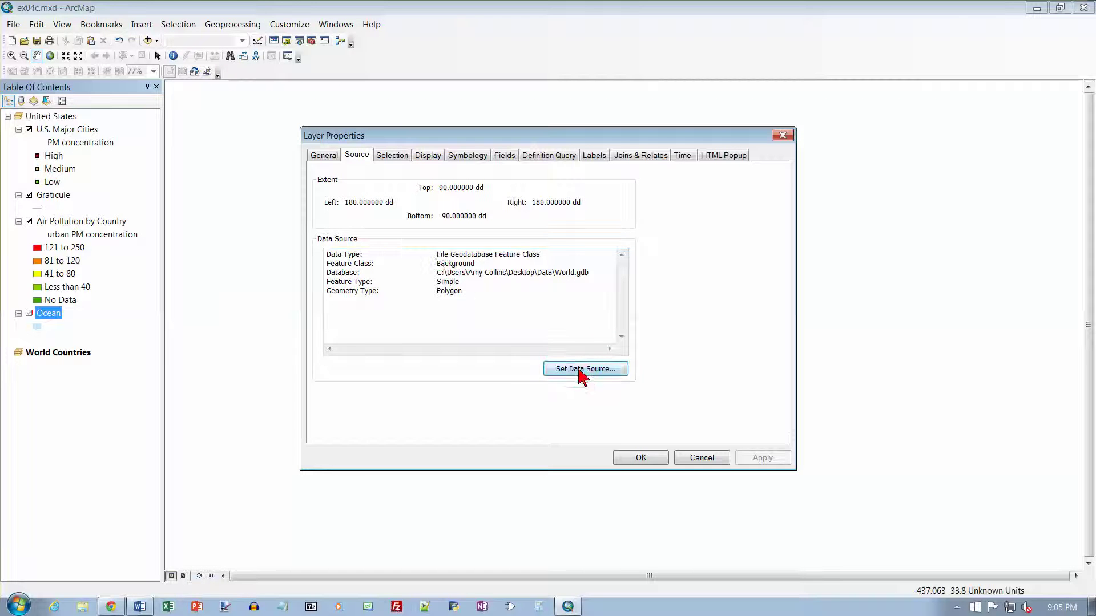
{"action": "left_click", "coordinate": [414, 232]}
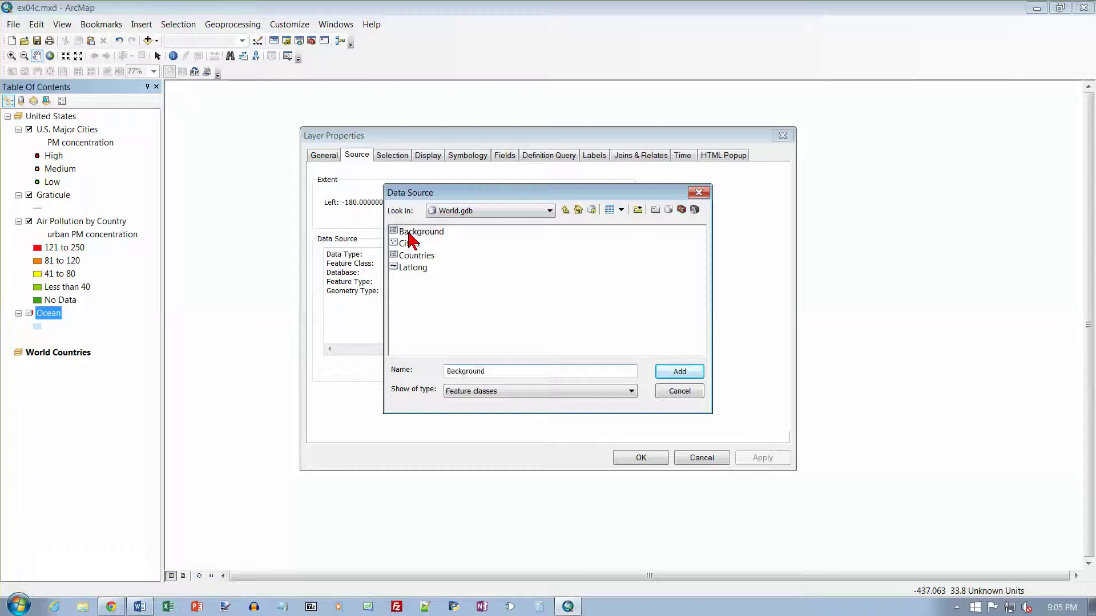
{"action": "left_click", "coordinate": [677, 372]}
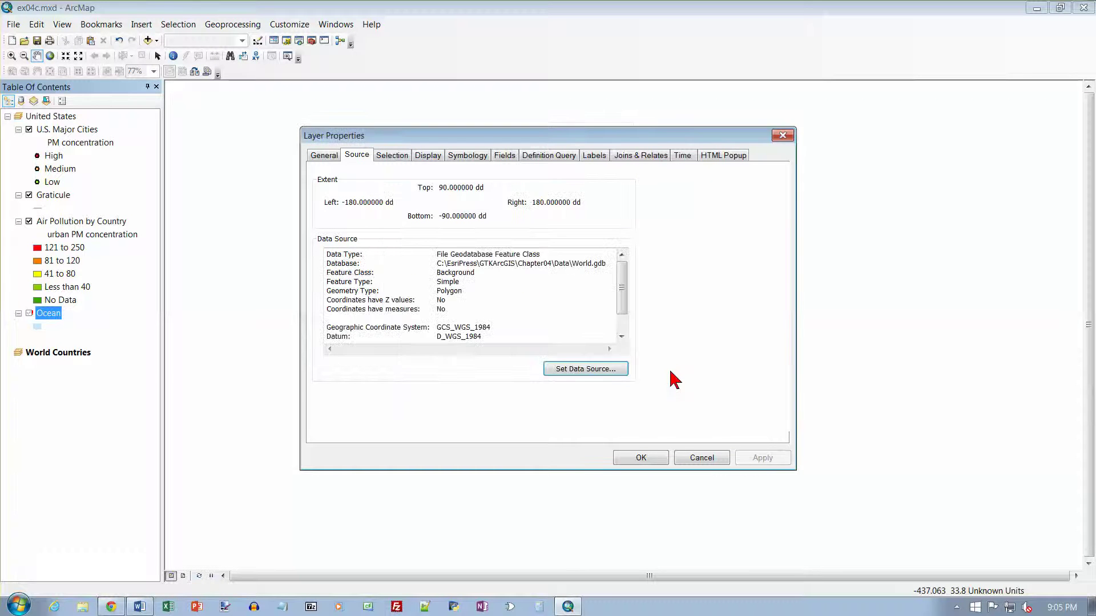
{"action": "left_click", "coordinate": [632, 457]}
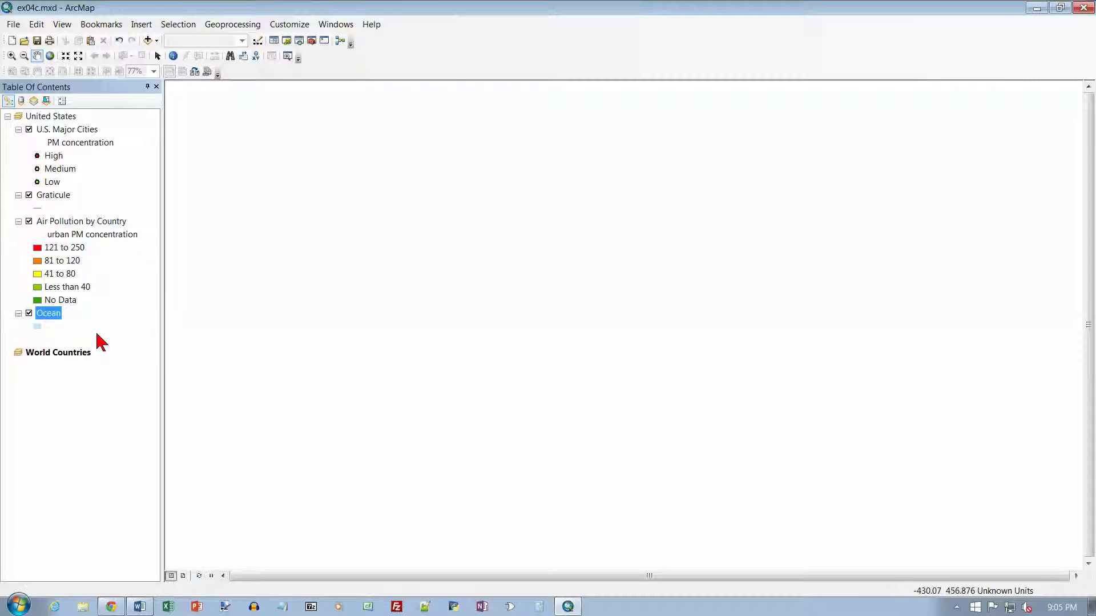
Copy the Air Pollution by Country layer and paste it into the World Countries data frame.
{"action": "left_click", "coordinate": [58, 351]}
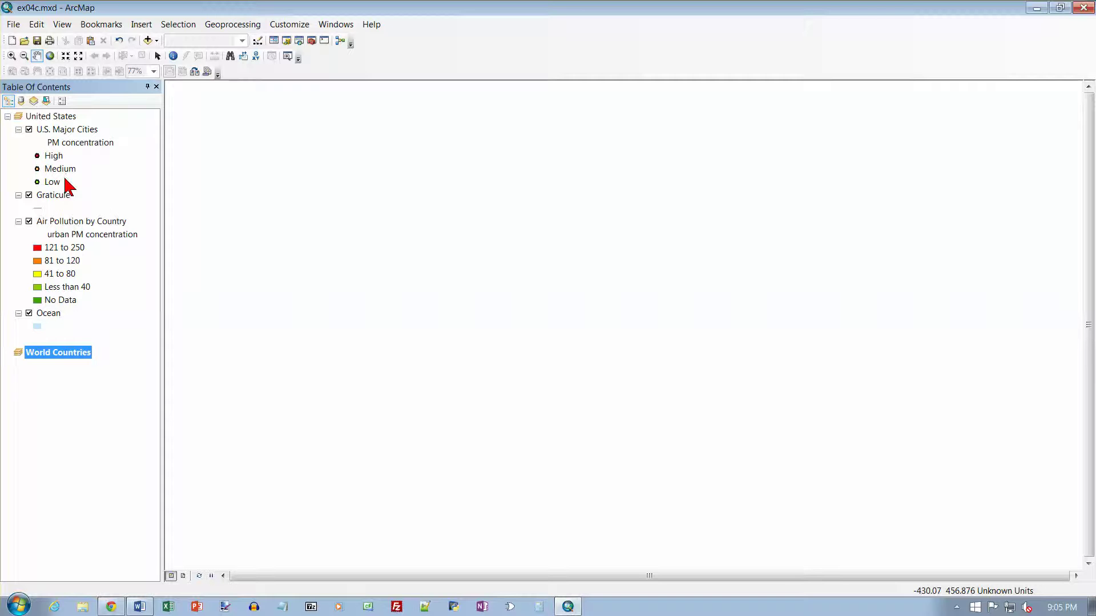
{"action": "right_click", "coordinate": [81, 222]}
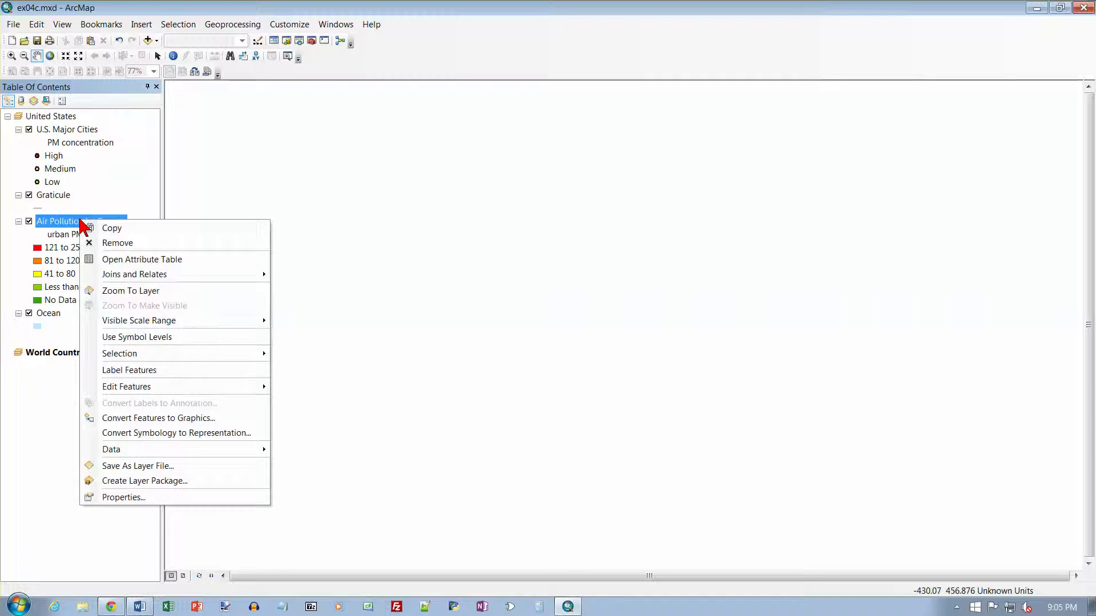
{"action": "left_click", "coordinate": [105, 232]}
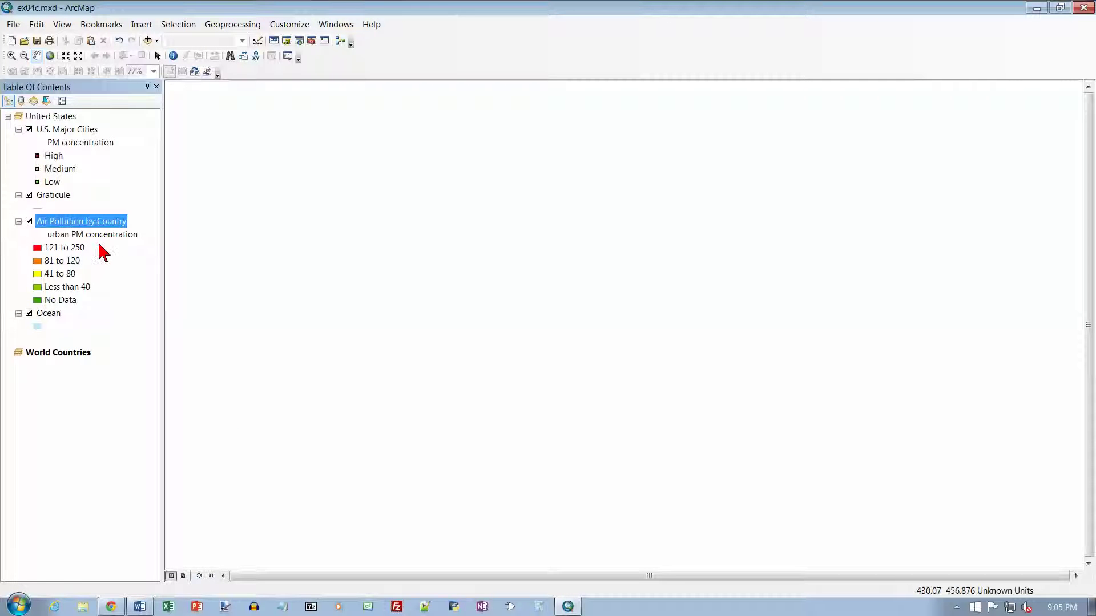
{"action": "right_click", "coordinate": [74, 353]}
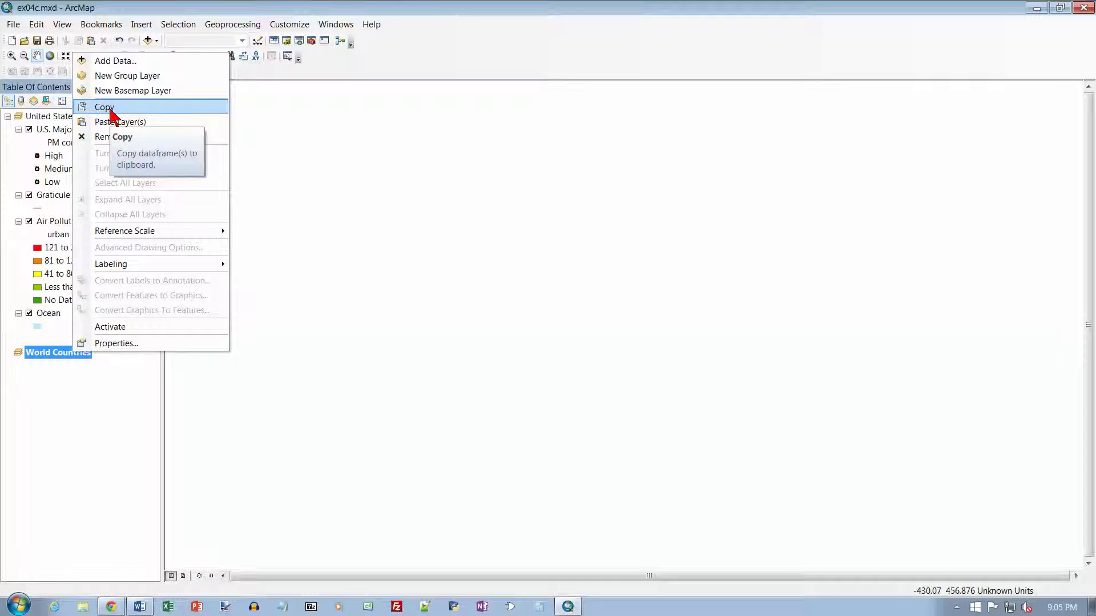
{"action": "left_click", "coordinate": [116, 122]}
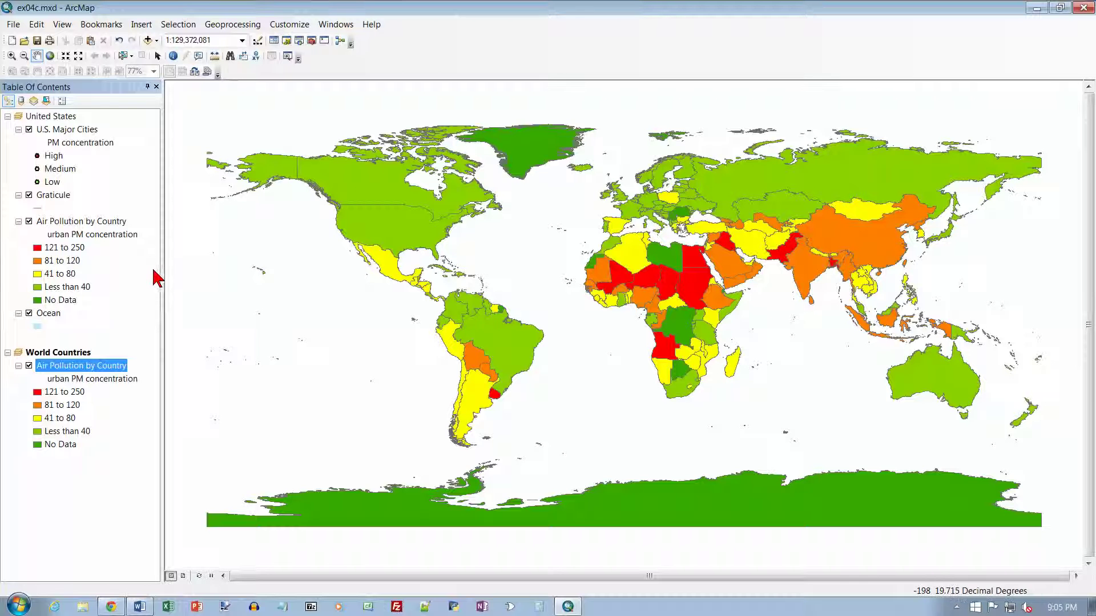
Copy the Graticule layer and paste it into the World Countries data frame.
{"action": "right_click", "coordinate": [56, 203]}
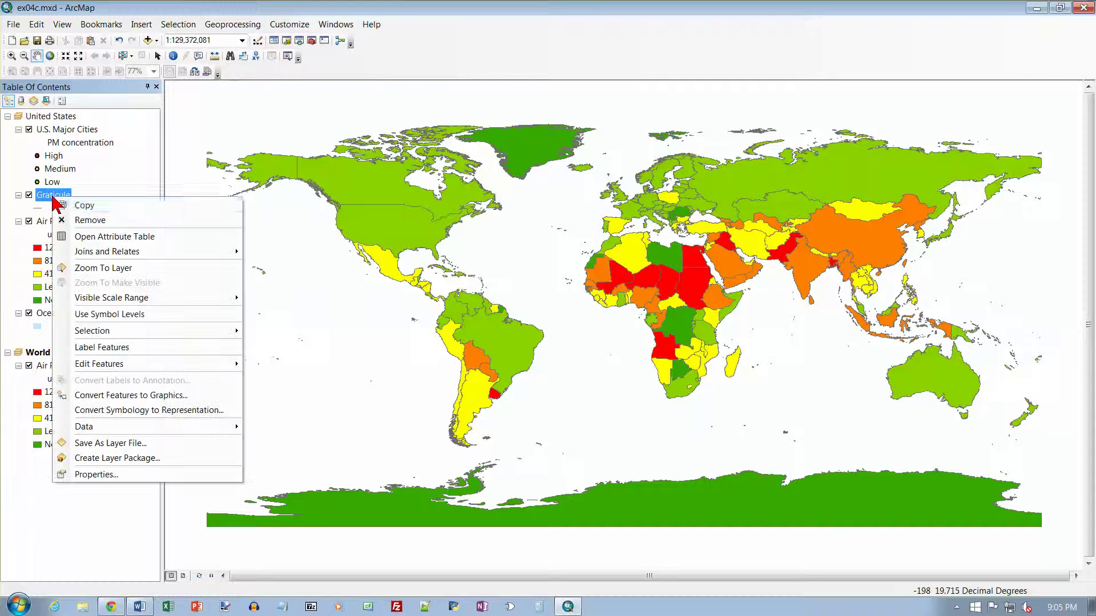
{"action": "left_click", "coordinate": [80, 207]}
{"action": "right_click", "coordinate": [77, 354]}
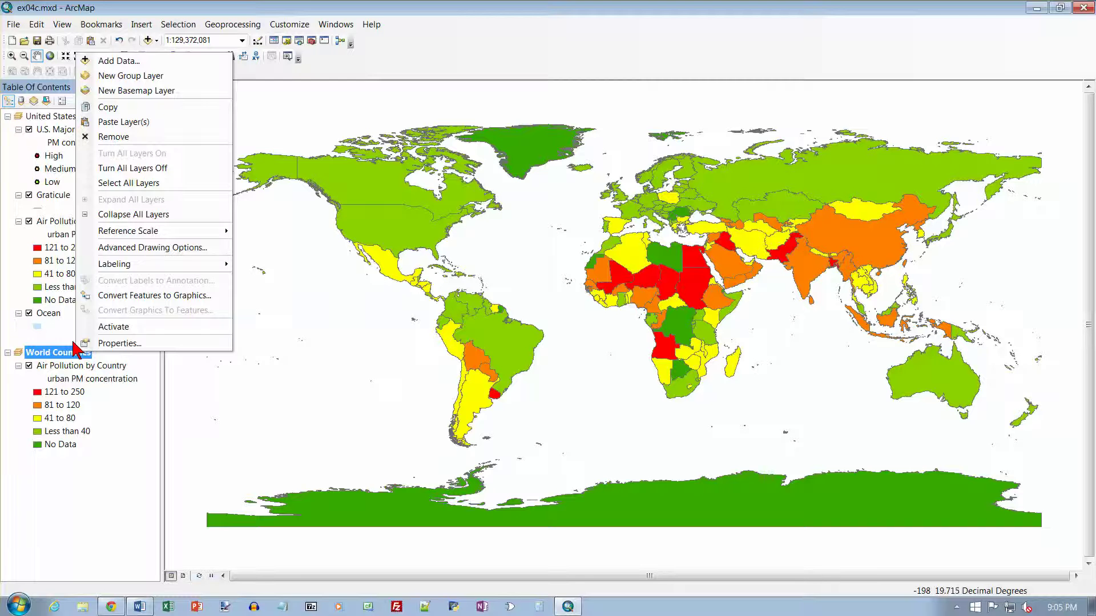
{"action": "left_click", "coordinate": [137, 123]}
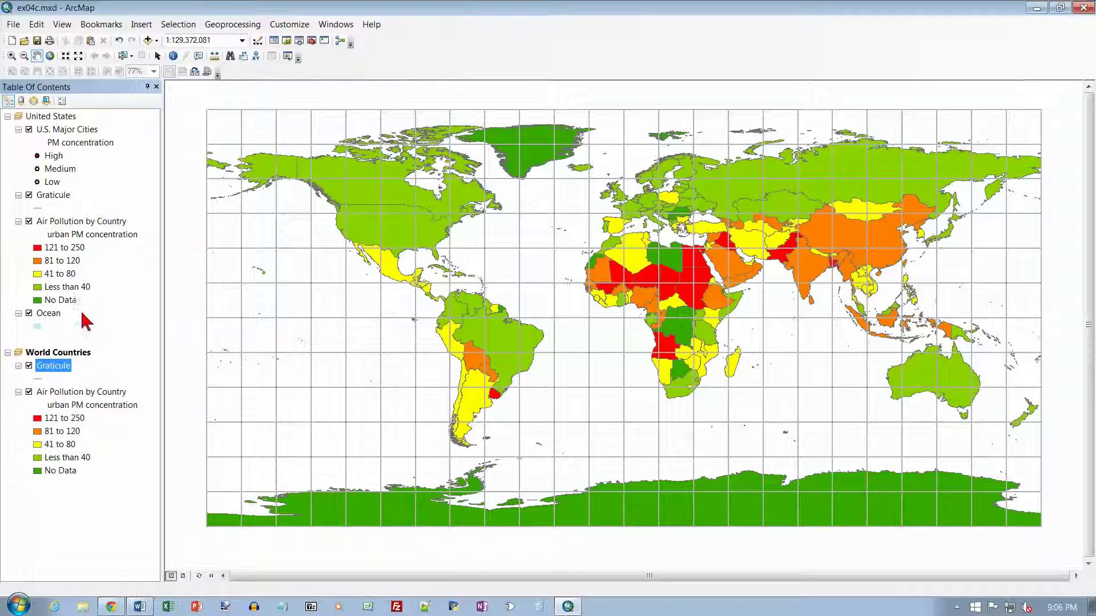
Paste a copy of the Ocean layer into World Countries and drag it to the bottom.
{"action": "right_click", "coordinate": [52, 314]}
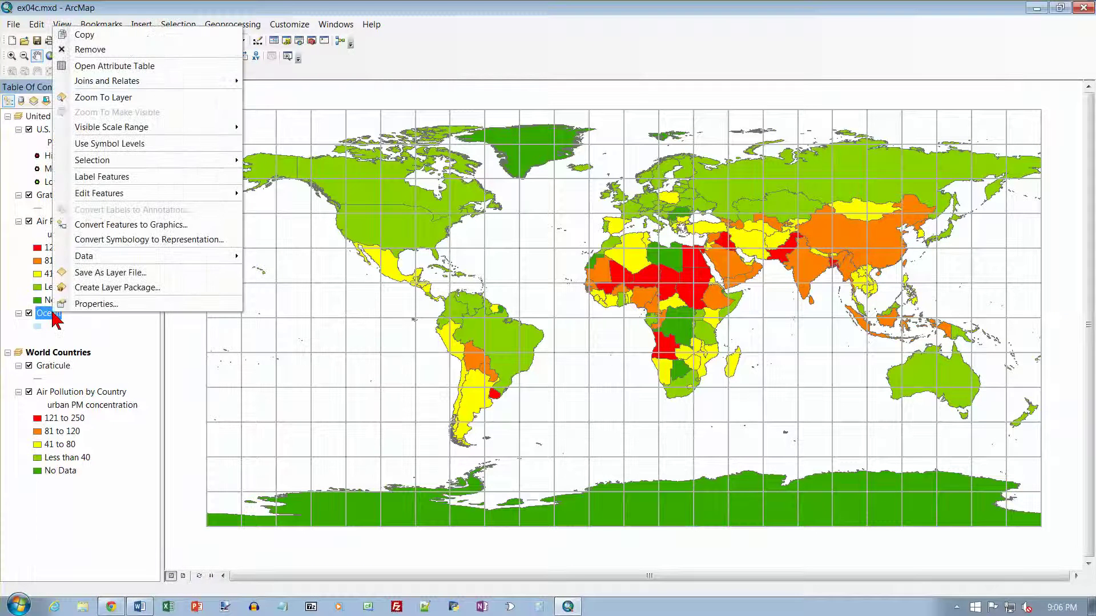
{"action": "left_click", "coordinate": [85, 37]}
{"action": "right_click", "coordinate": [75, 355]}
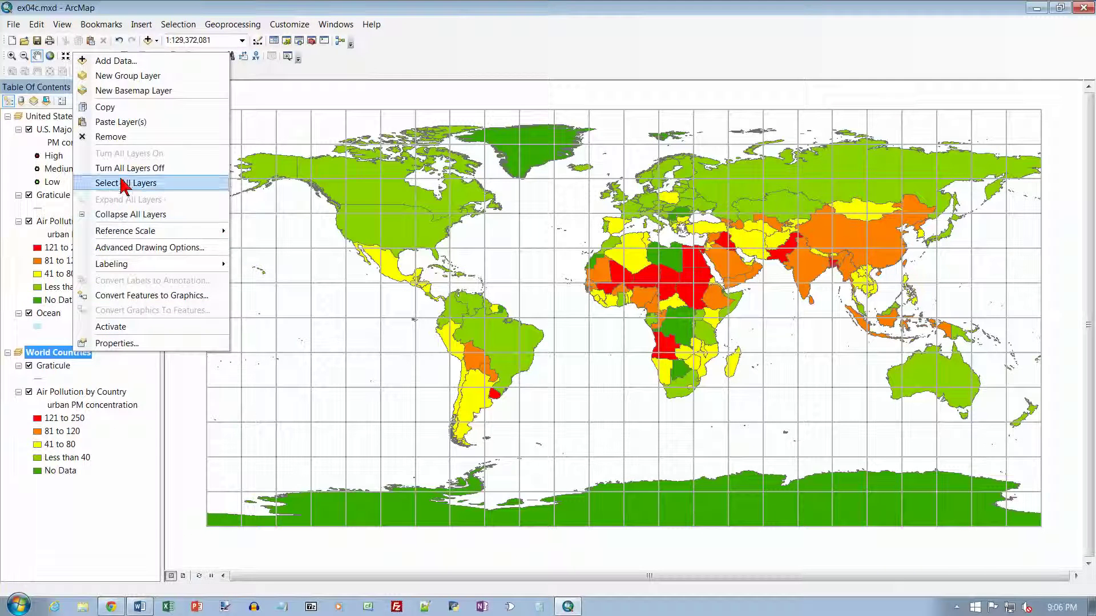
{"action": "left_click", "coordinate": [114, 121]}
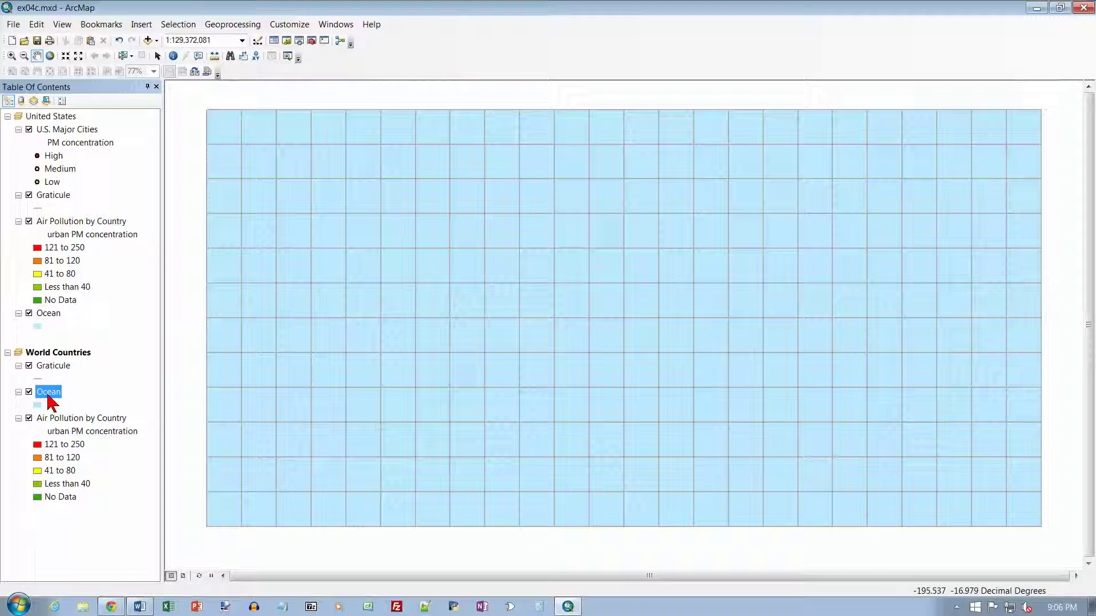
{"action": "left_click_drag", "start_coordinate": [49, 402], "coordinate": [59, 511]}
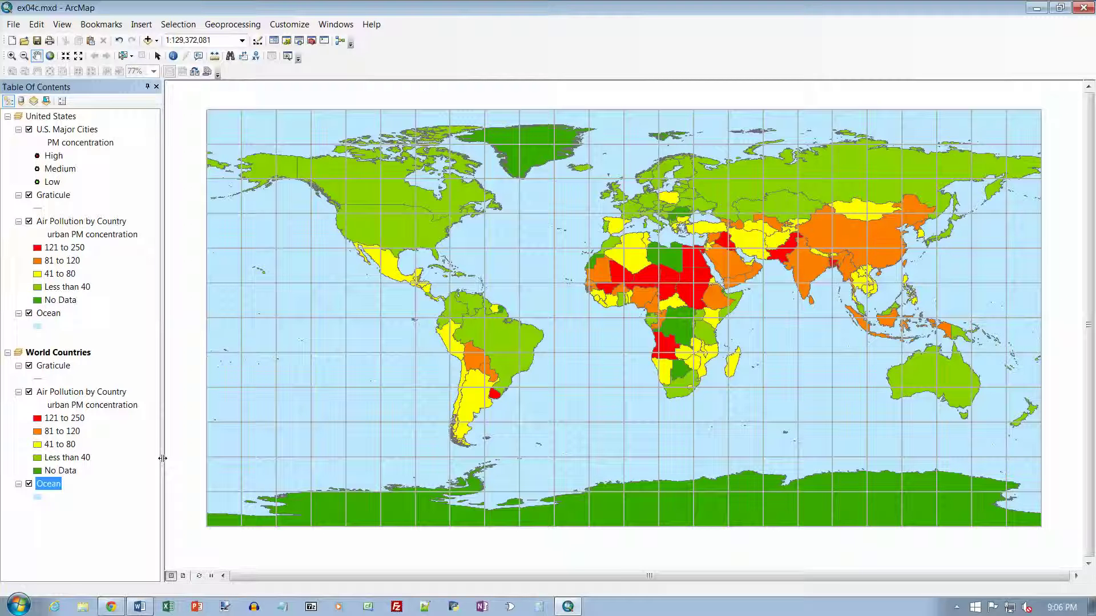
Switch to Layout View and deselect the World Countries inset frame on the page.
{"action": "left_click", "coordinate": [184, 577]}
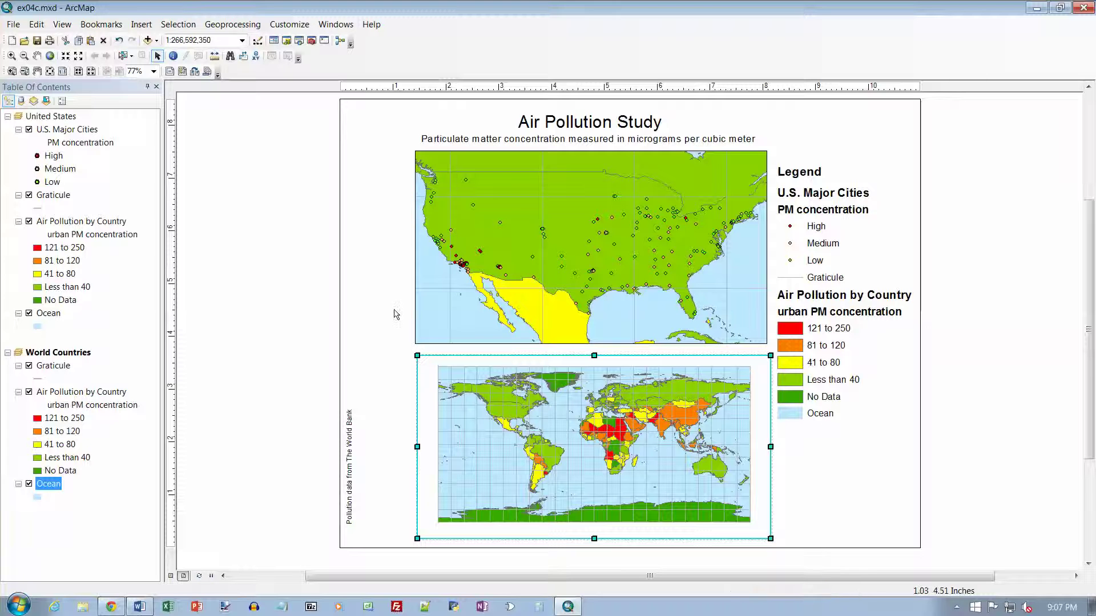
{"action": "left_click", "coordinate": [385, 306]}
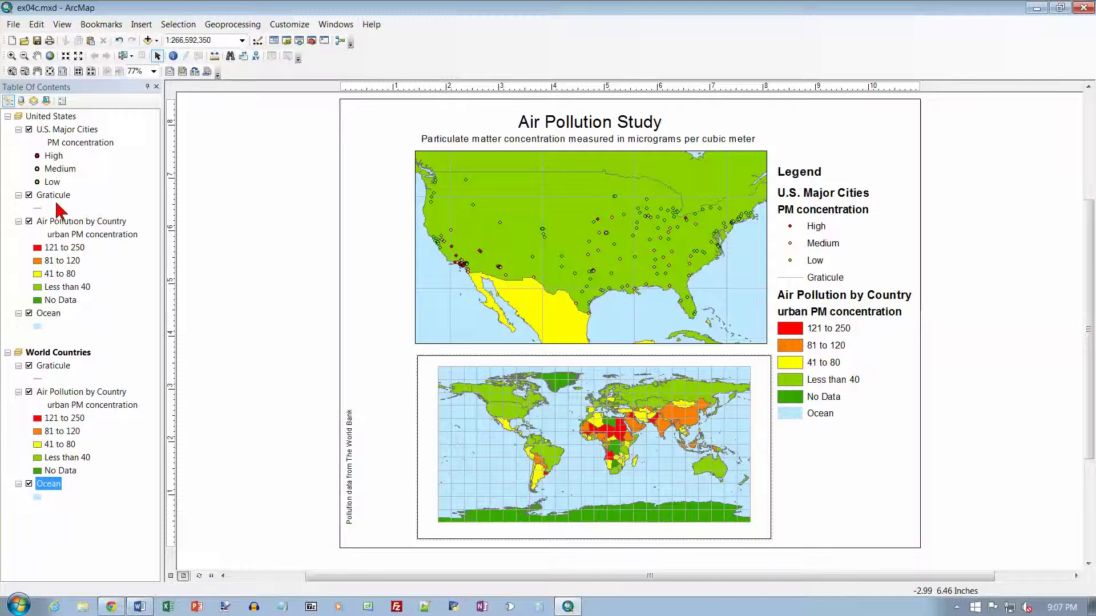
Uncheck the Graticule layer under both United States and World Countries.
{"action": "left_click", "coordinate": [29, 195]}
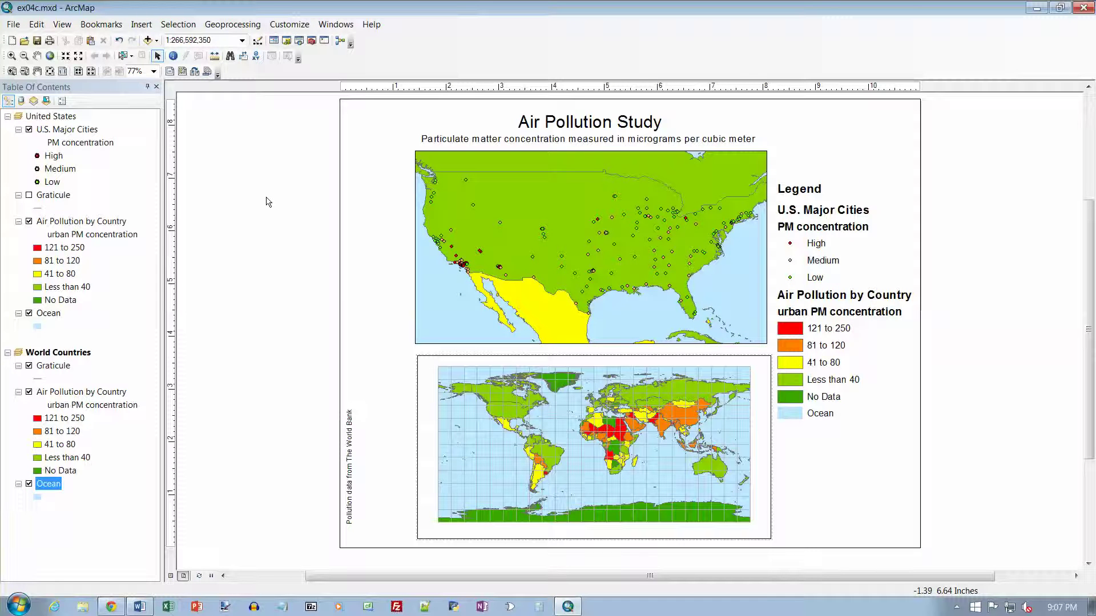
{"action": "left_click", "coordinate": [29, 366]}
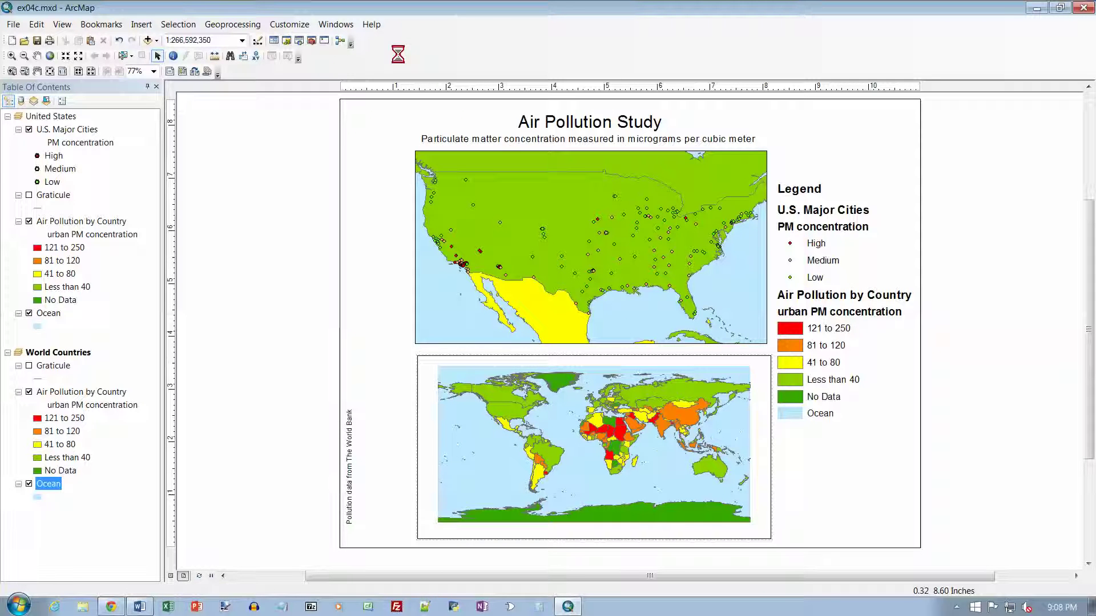
Turn off the Layout toolbar from the toolbars list.
{"action": "right_click", "coordinate": [398, 55]}
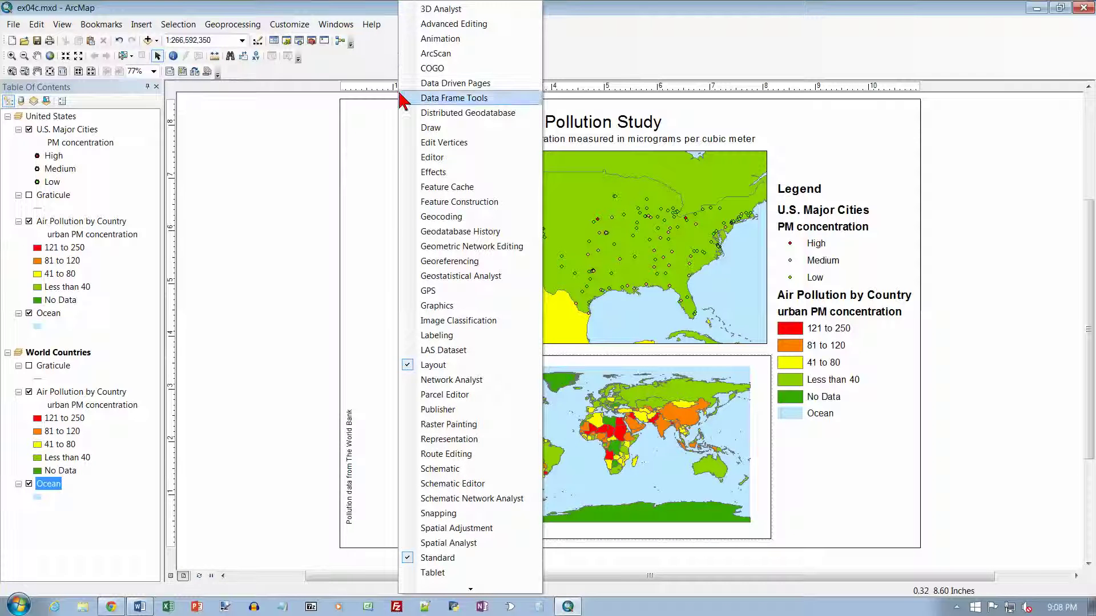
{"action": "left_click", "coordinate": [409, 366]}
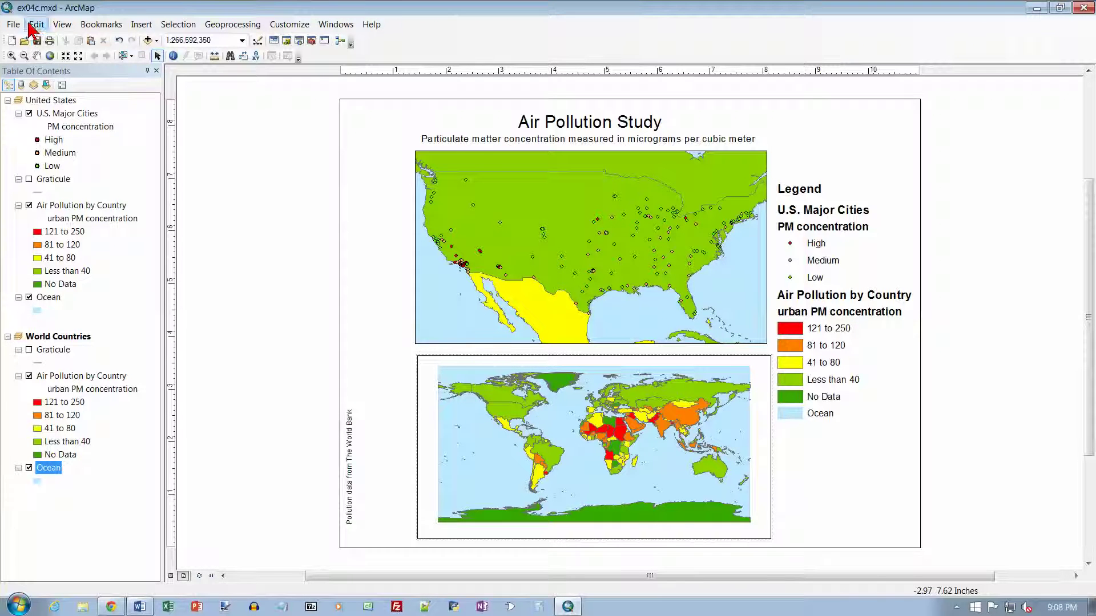
Use File > Save As to store the document as ex04c.mxd in MyData.
{"action": "left_click", "coordinate": [16, 25]}
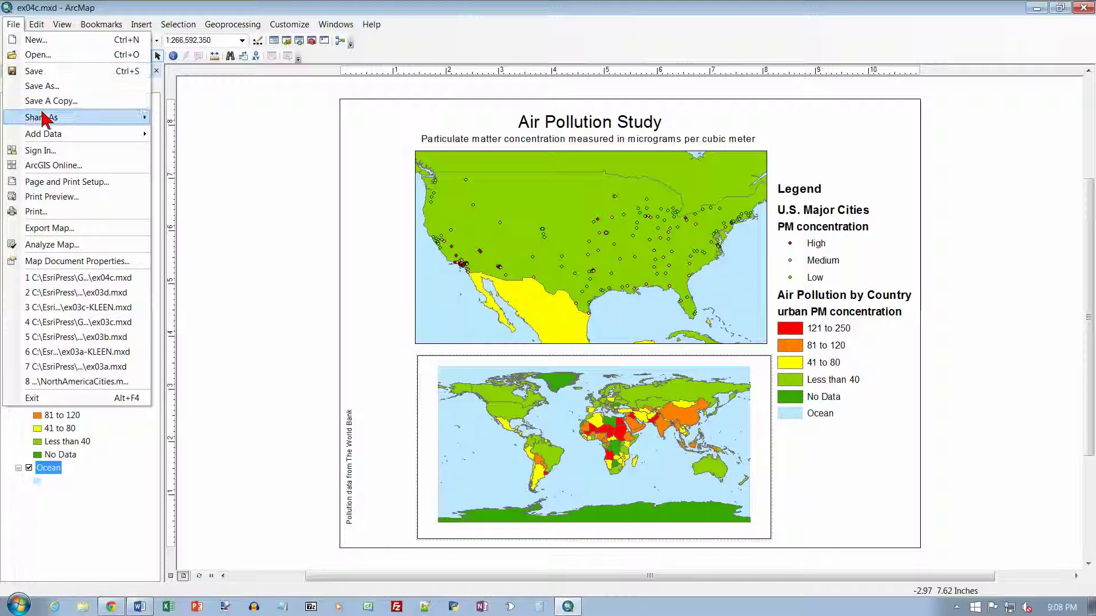
{"action": "left_click", "coordinate": [41, 87]}
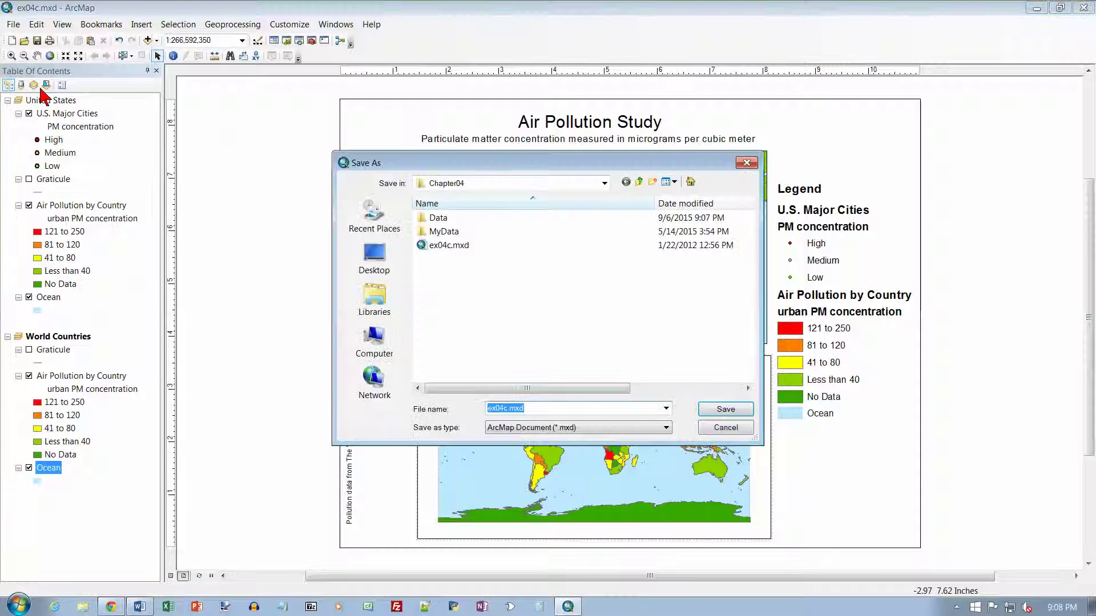
{"action": "double_click", "coordinate": [442, 232]}
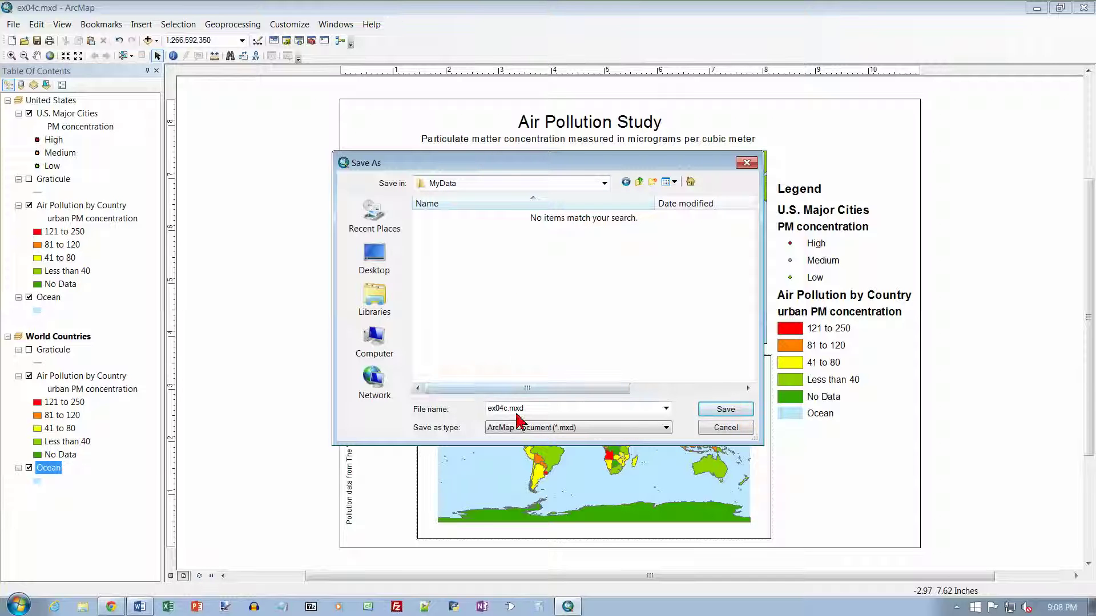
{"action": "left_click", "coordinate": [725, 409]}
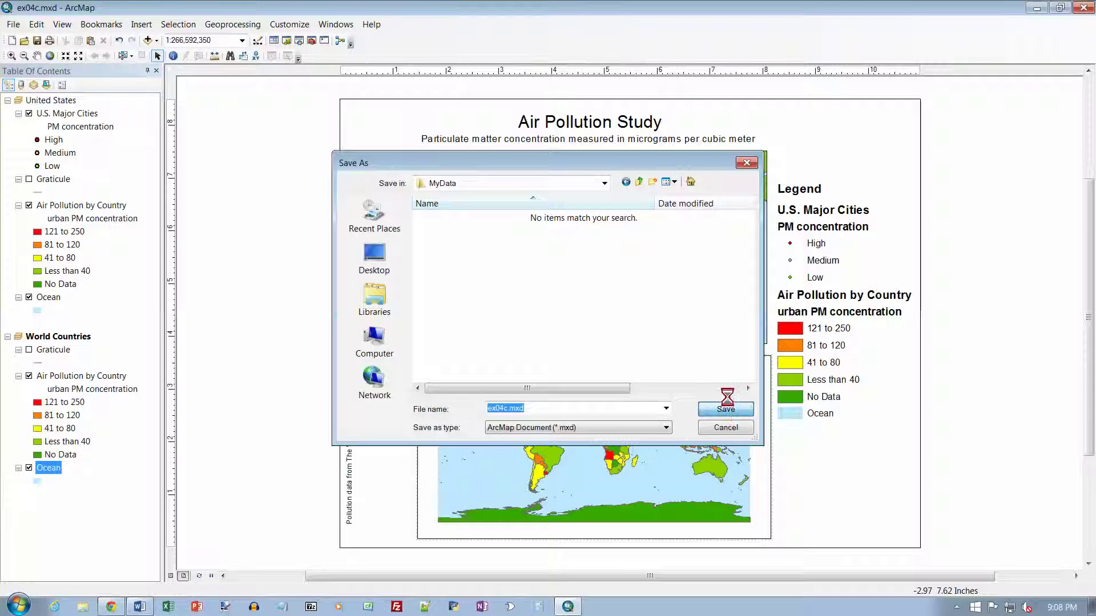